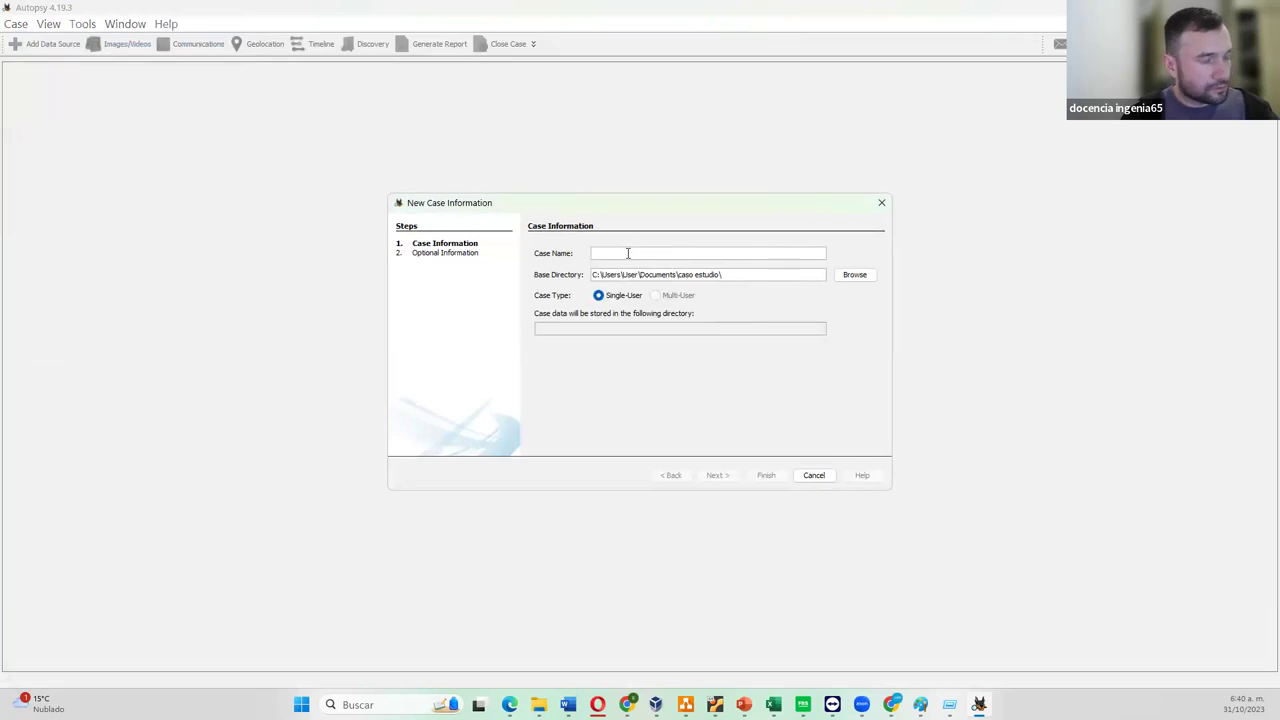
Create a single-user case named Prueba with case number 1, leaving the examiner details blank
{"action": "type", "text": "Prueba"}
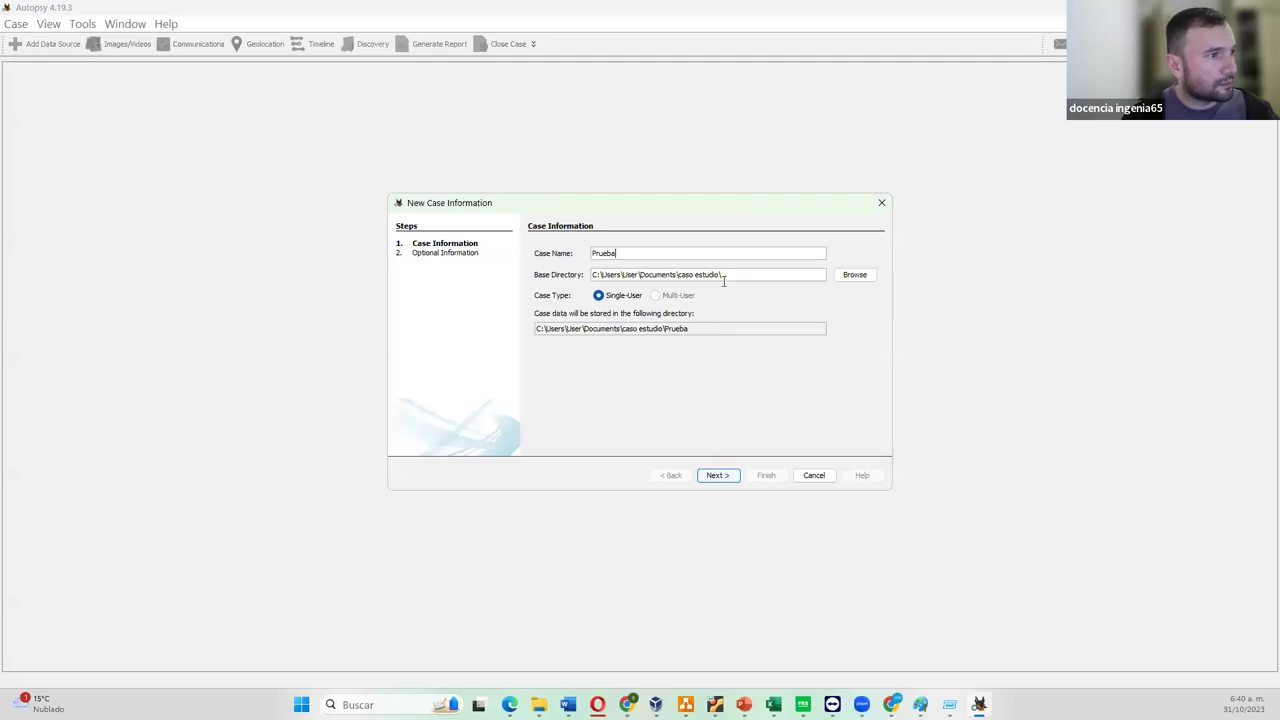
{"action": "left_click", "coordinate": [718, 474]}
{"action": "left_click", "coordinate": [597, 250]}
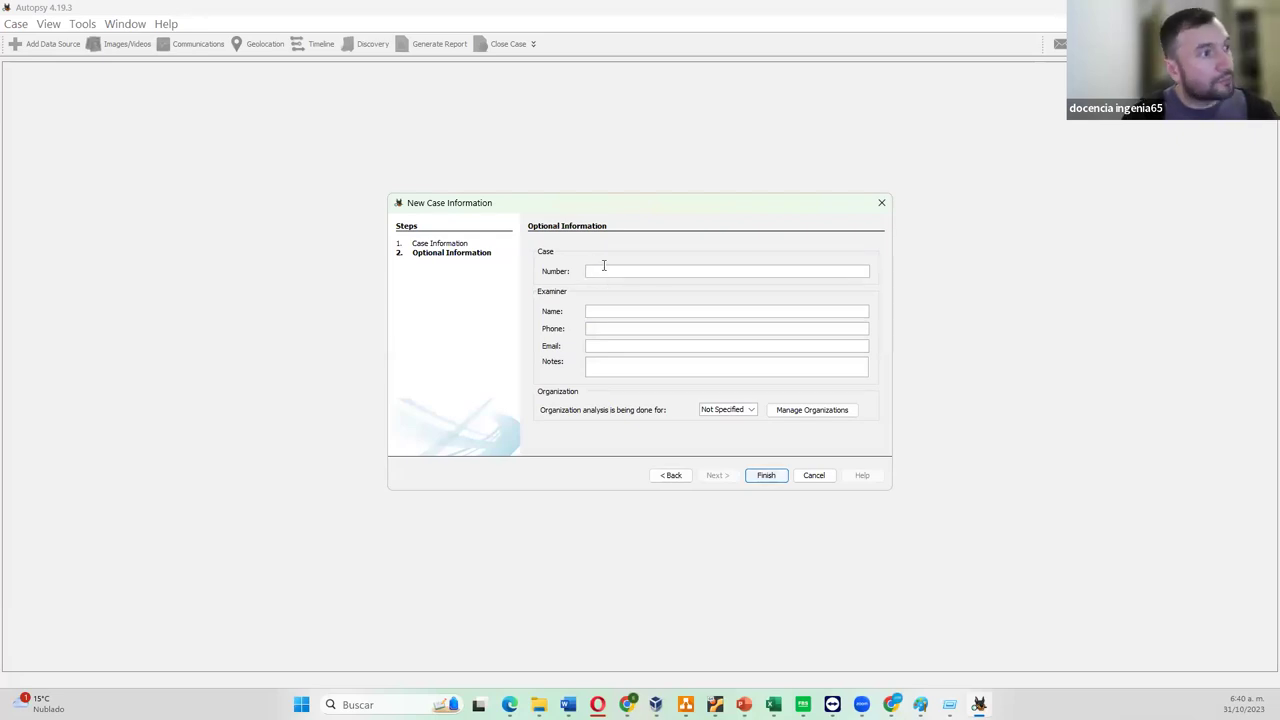
{"action": "type", "text": "1"}
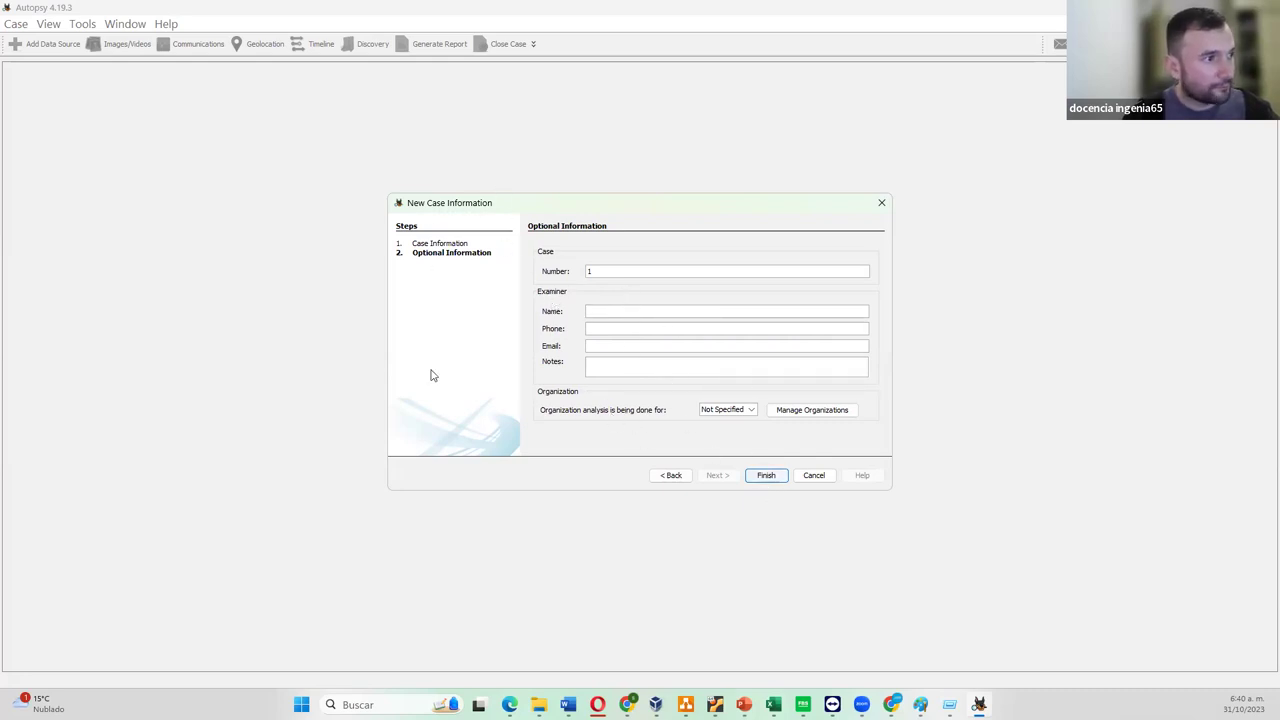
{"action": "left_click", "coordinate": [766, 476]}
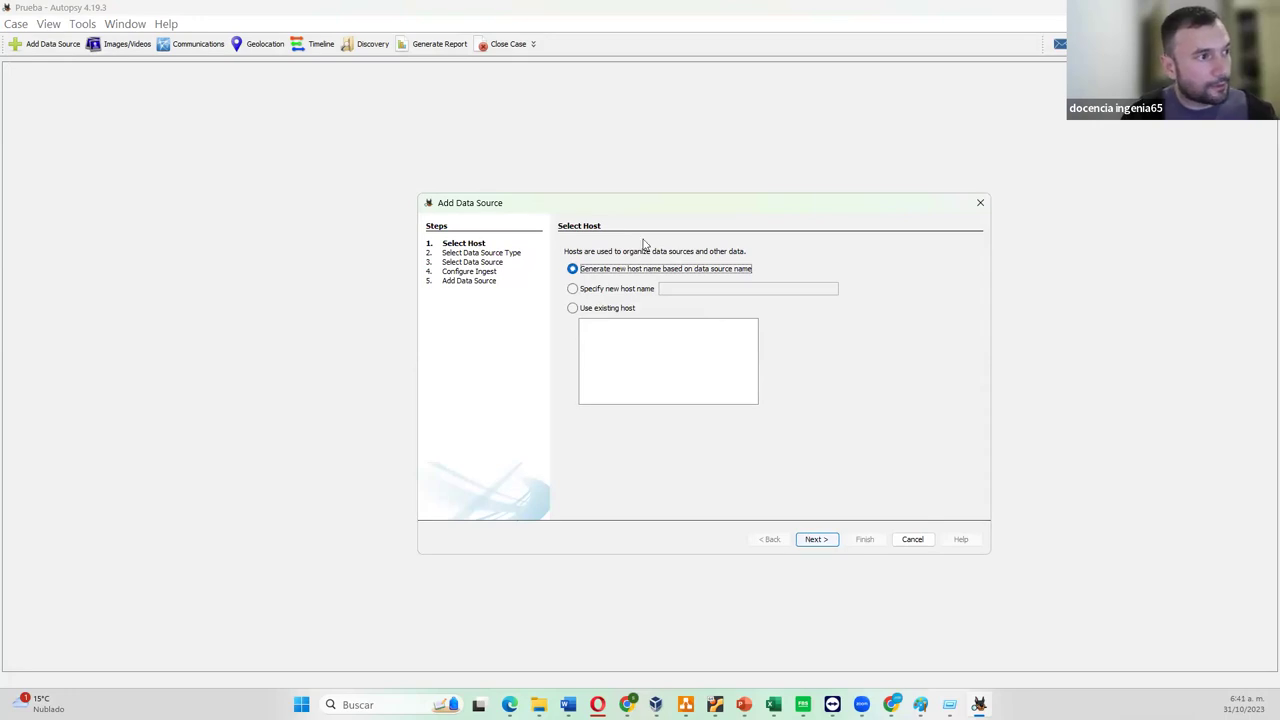
Select the .E01 disk image in the Descargas folder as data source, with a new host name based on the data source name
{"action": "left_click", "coordinate": [813, 541]}
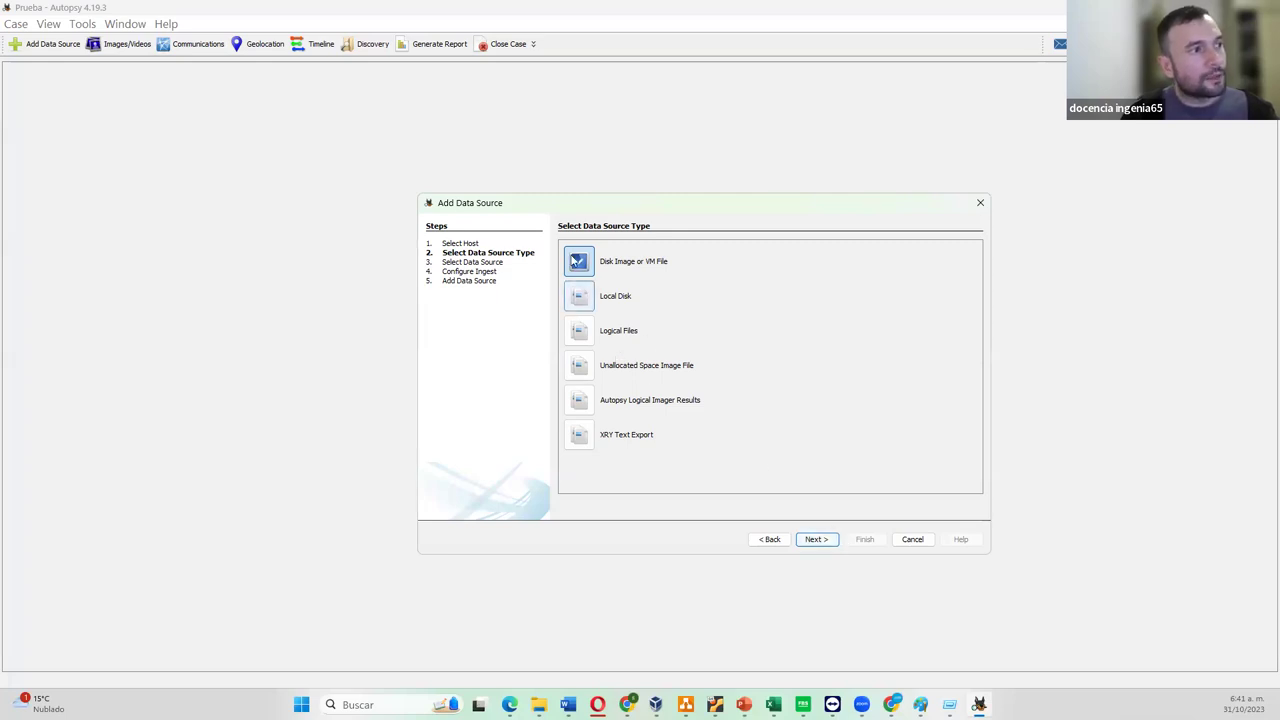
{"action": "left_click", "coordinate": [816, 540]}
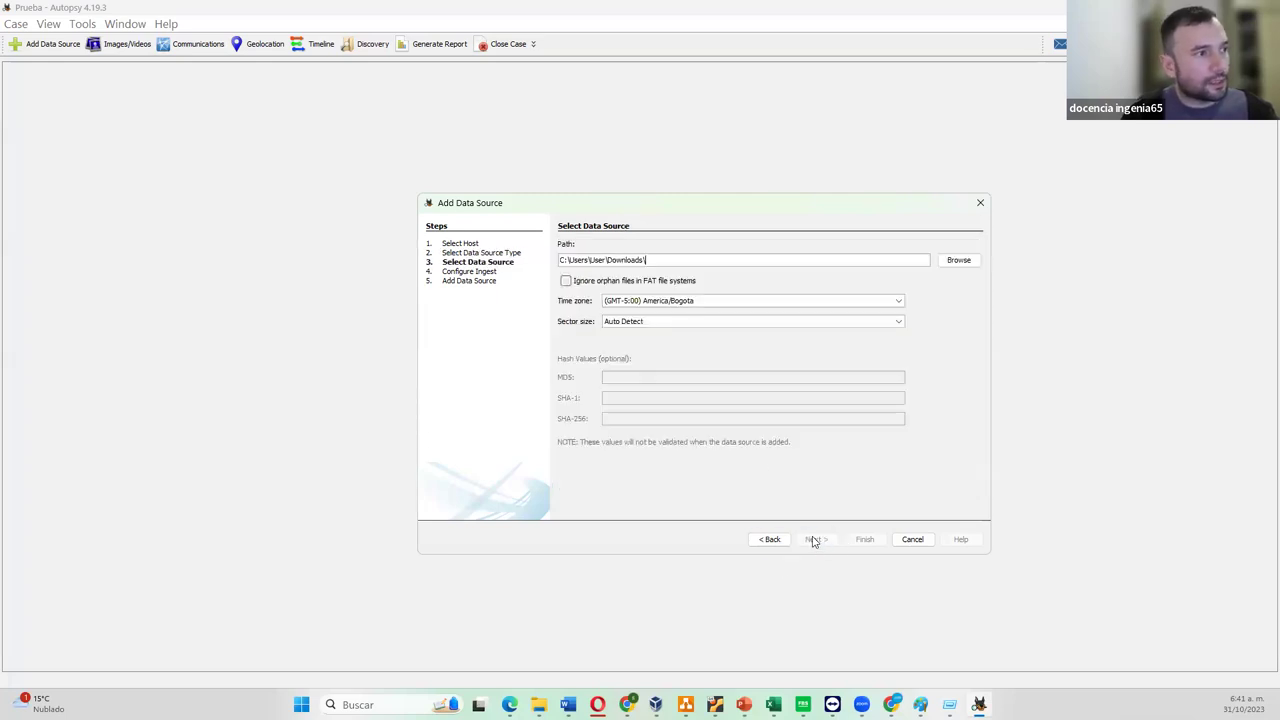
{"action": "left_click", "coordinate": [962, 261]}
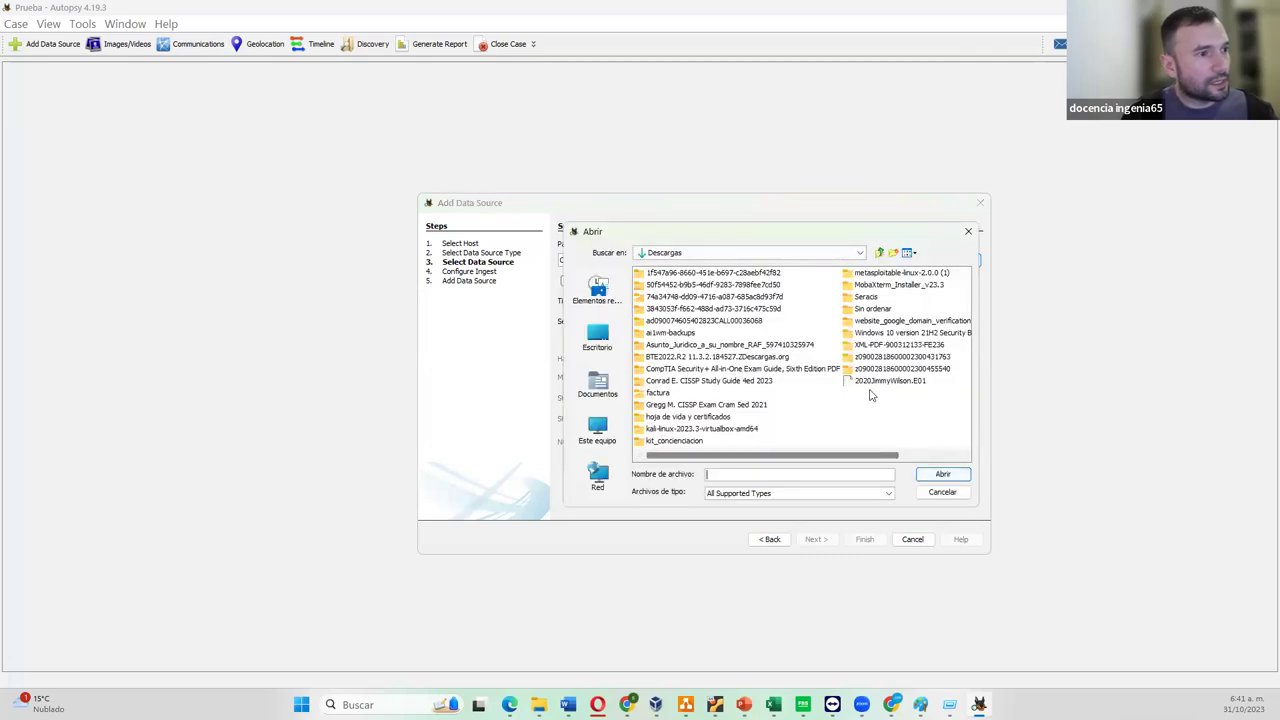
{"action": "left_click", "coordinate": [870, 382]}
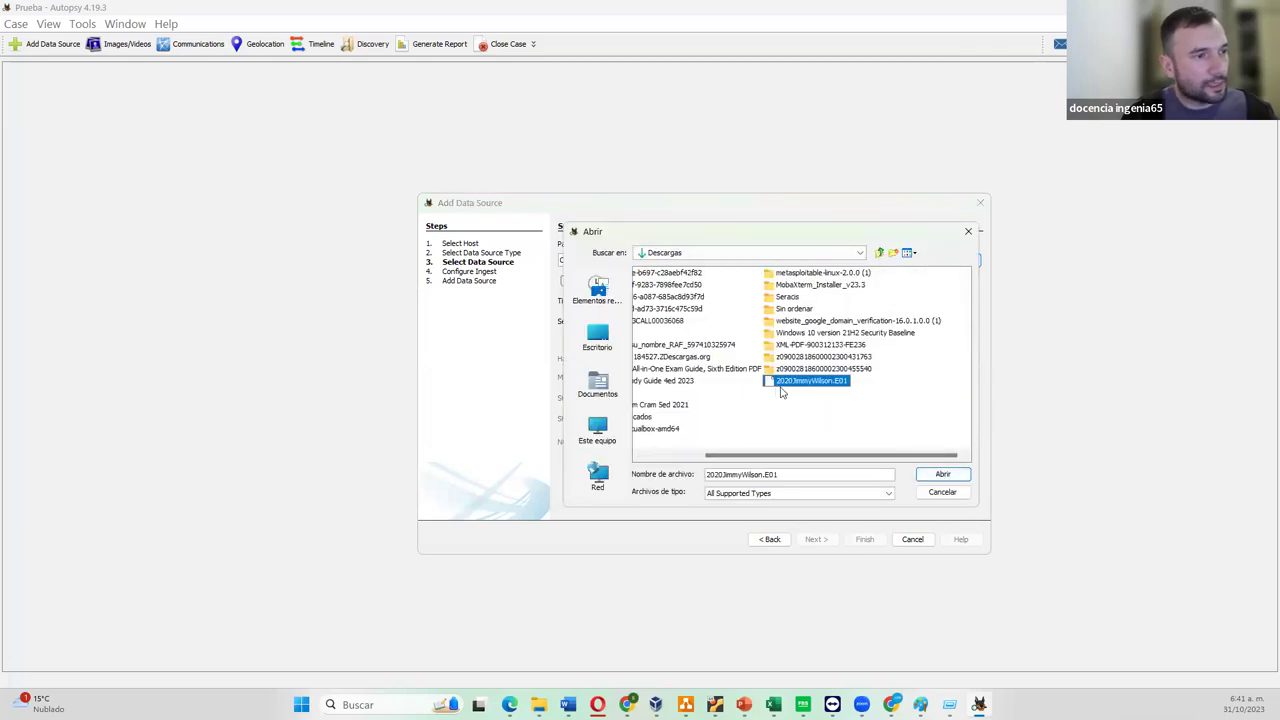
{"action": "left_click", "coordinate": [957, 479]}
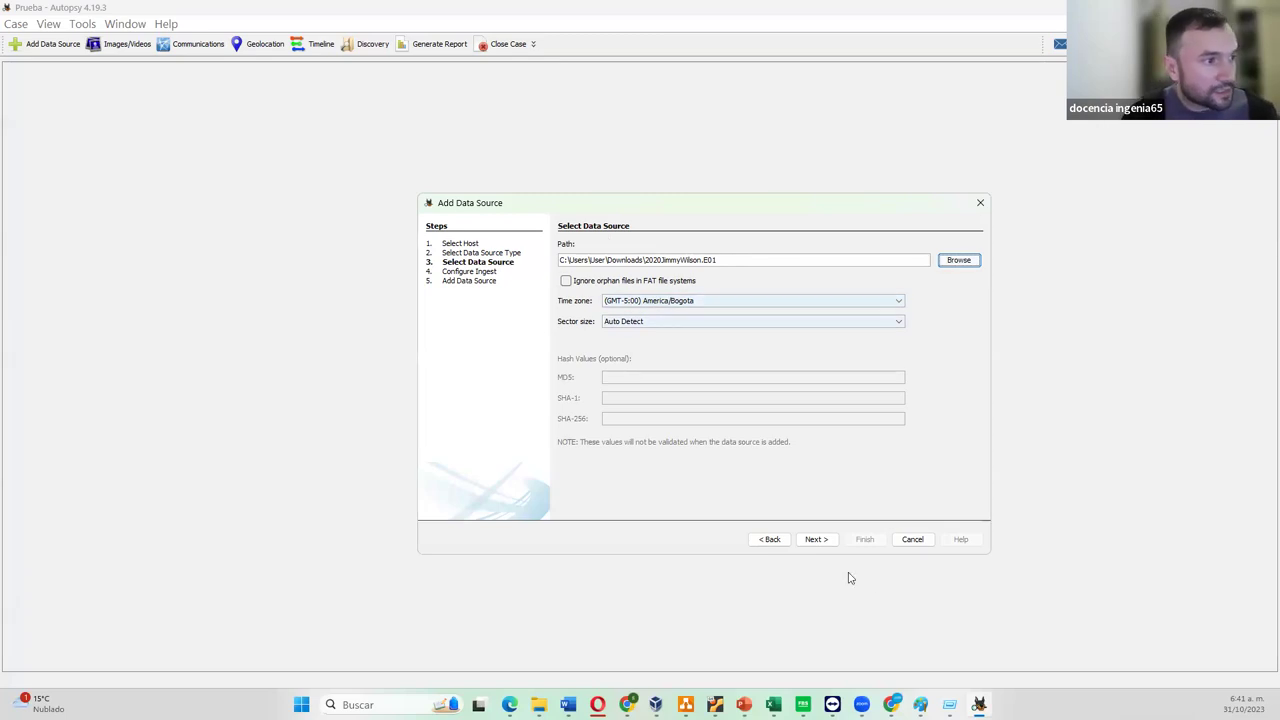
{"action": "left_click", "coordinate": [800, 540]}
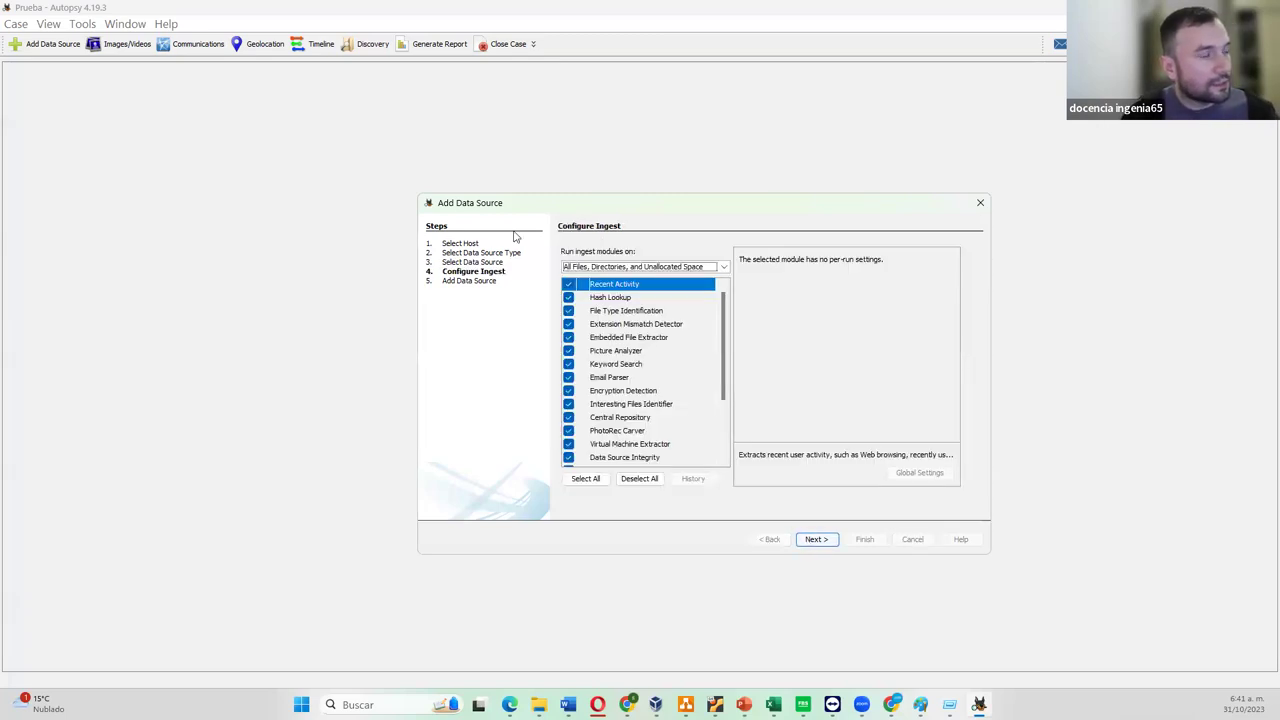
Review the list of ingest modules offered for the data source
{"action": "scroll", "coordinate": [688, 325], "scroll_direction": "down", "scroll_amount": 3}
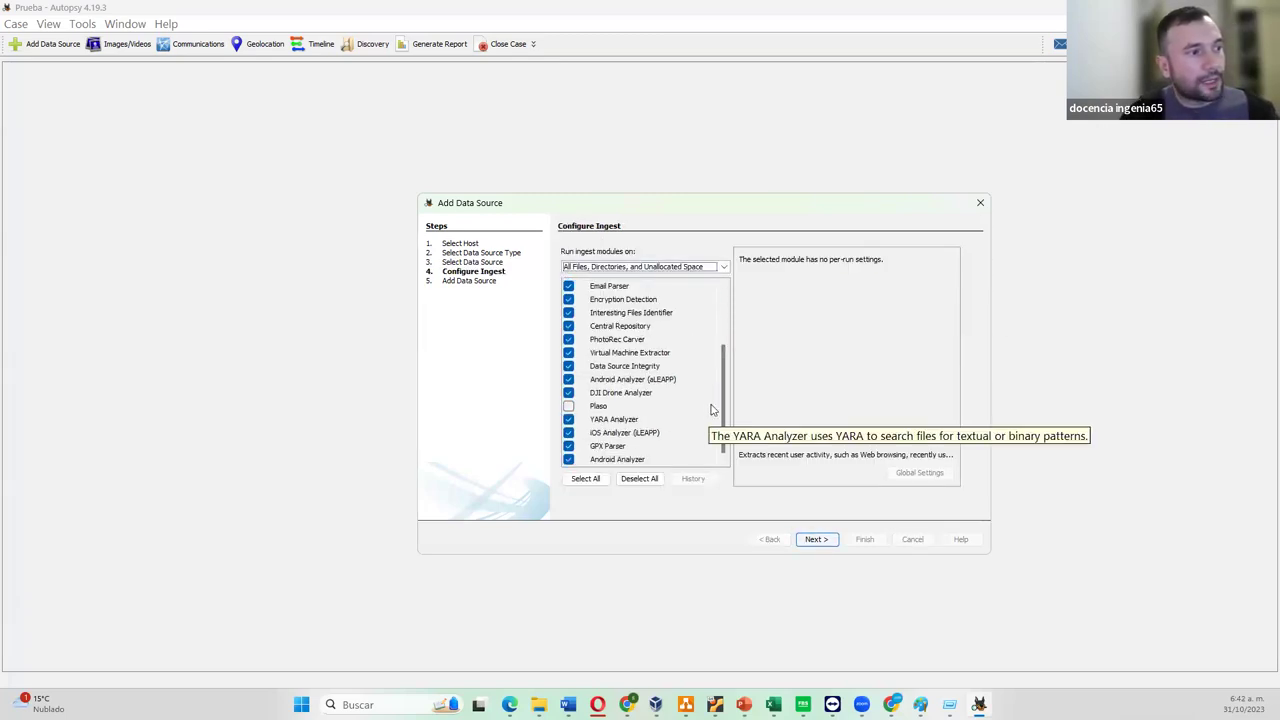
{"action": "scroll", "coordinate": [708, 405], "scroll_direction": "up", "scroll_amount": 1}
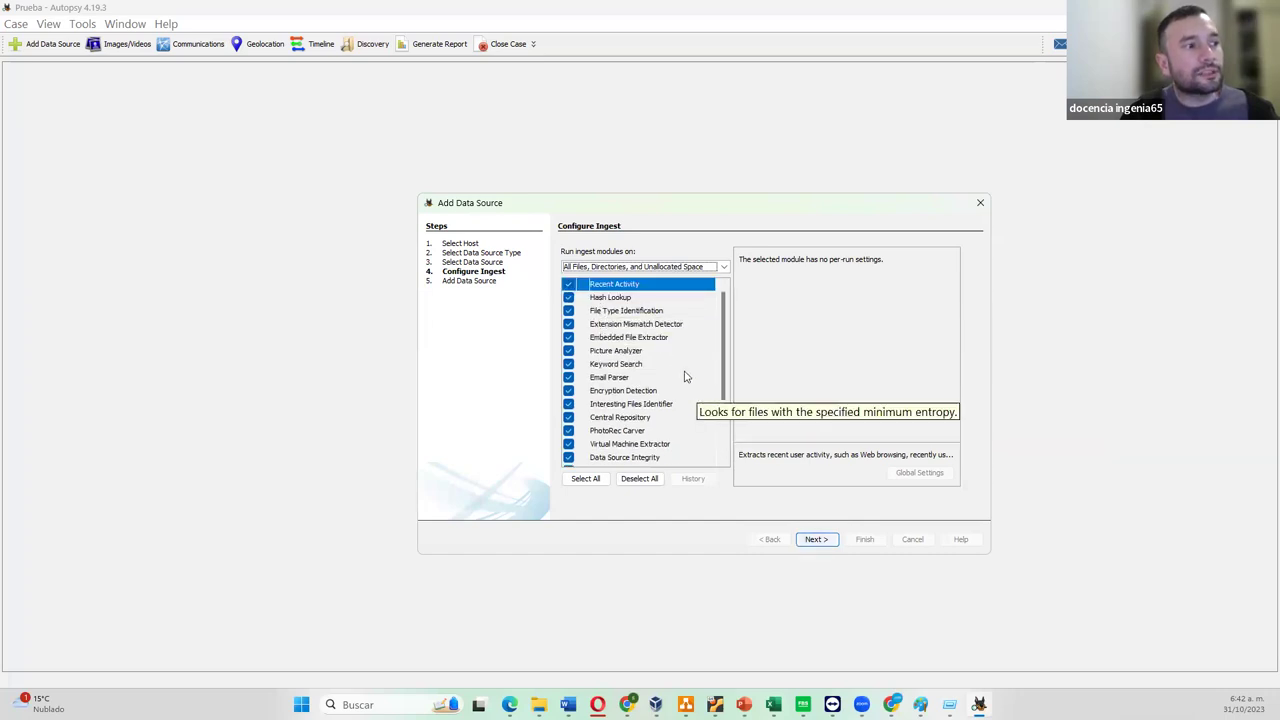
{"action": "scroll", "coordinate": [634, 310], "scroll_direction": "down", "scroll_amount": 3}
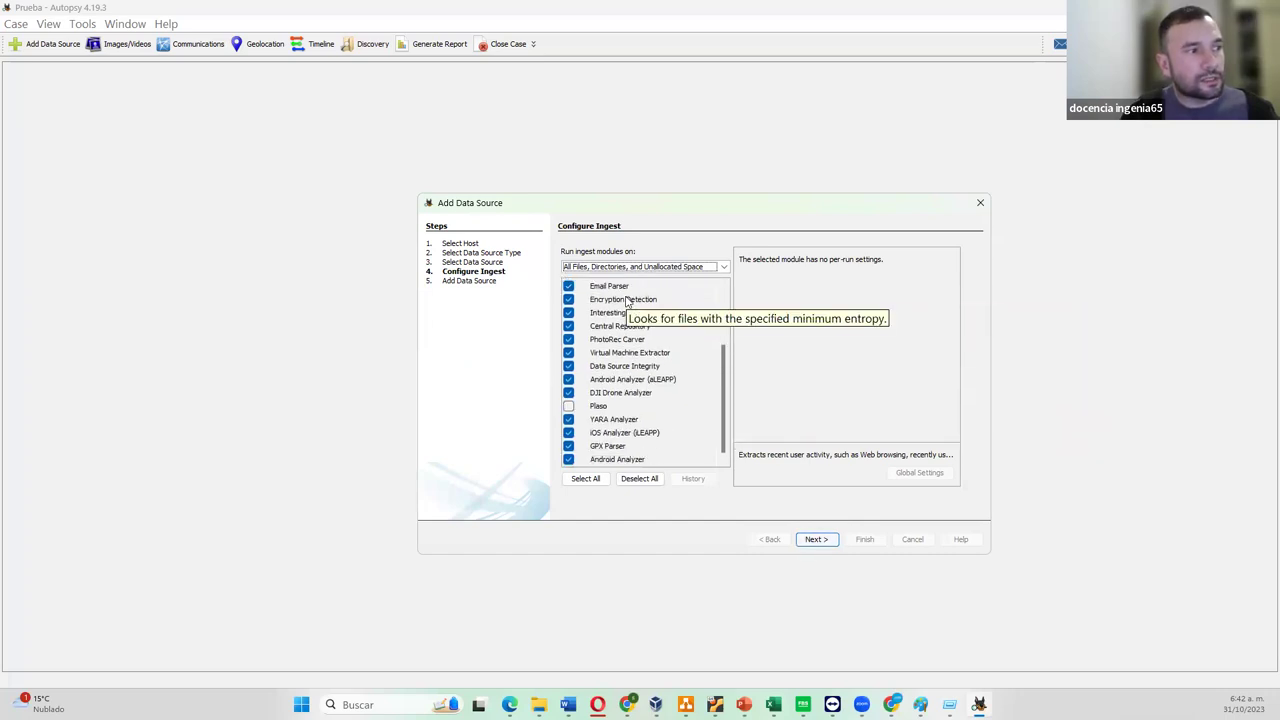
{"action": "scroll", "coordinate": [646, 413], "scroll_direction": "up", "scroll_amount": 3}
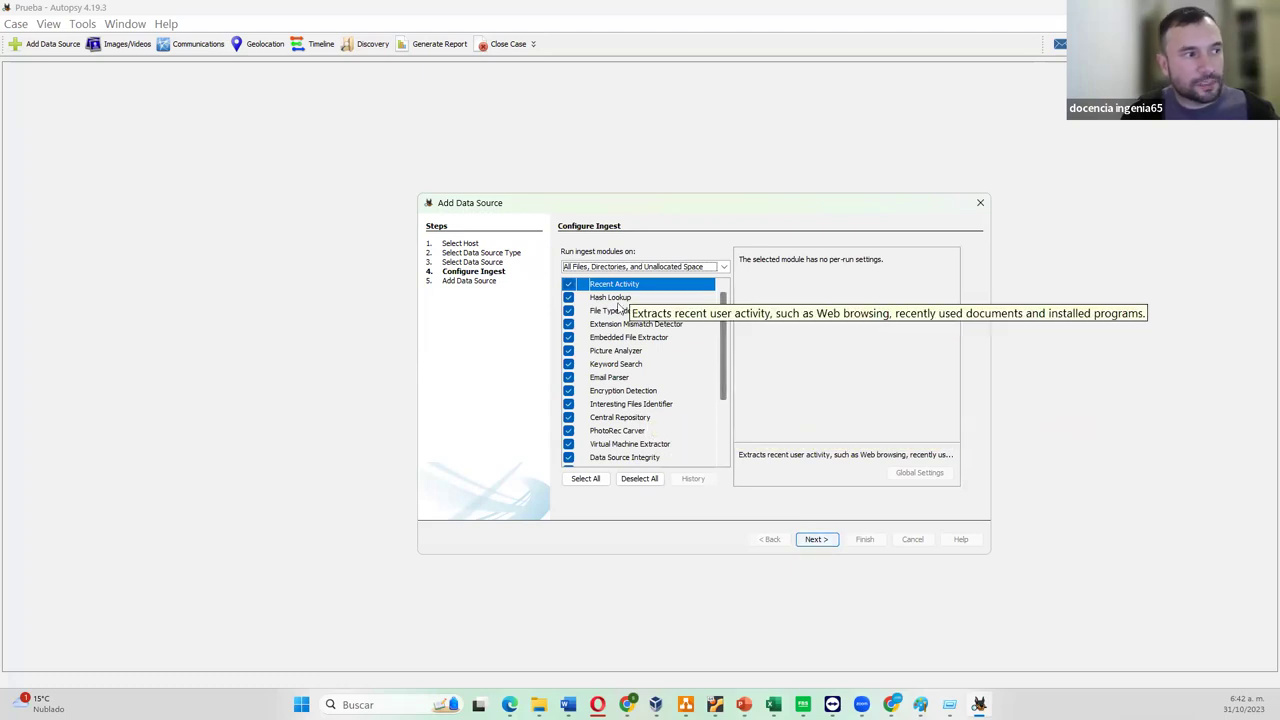
{"action": "scroll", "coordinate": [630, 338], "scroll_direction": "down", "scroll_amount": 3}
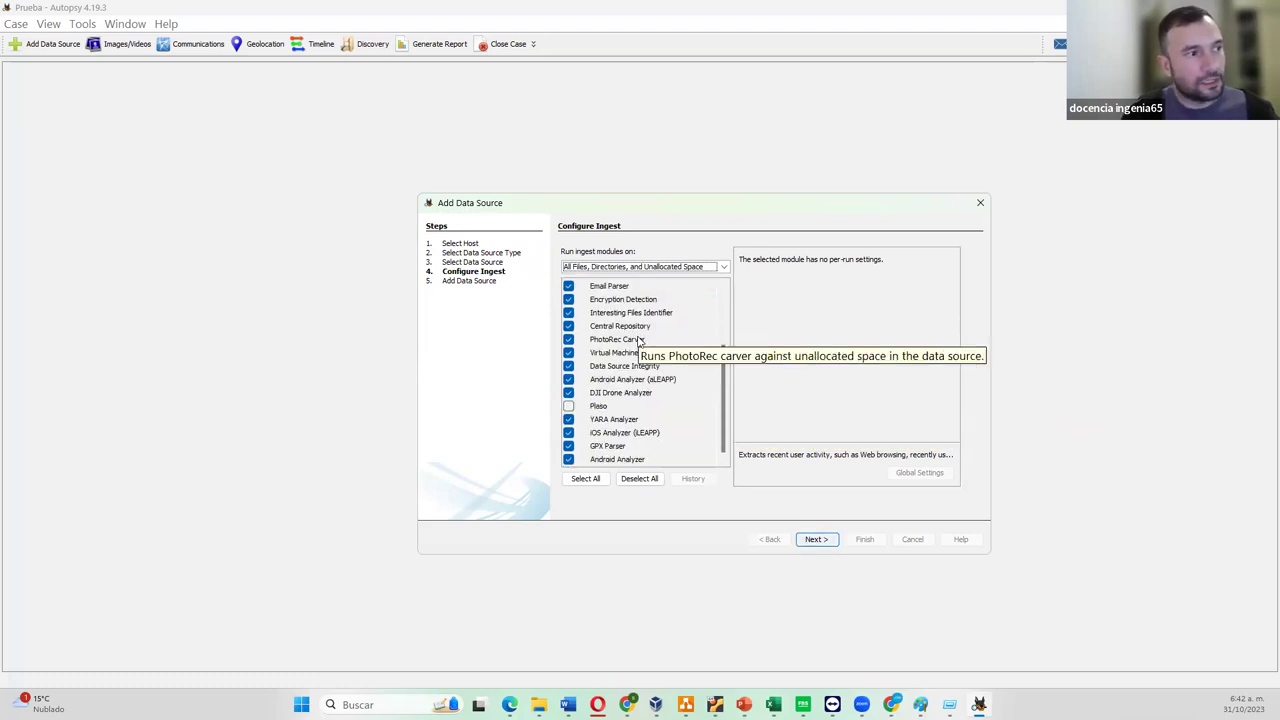
{"action": "scroll", "coordinate": [640, 343], "scroll_direction": "up", "scroll_amount": 3}
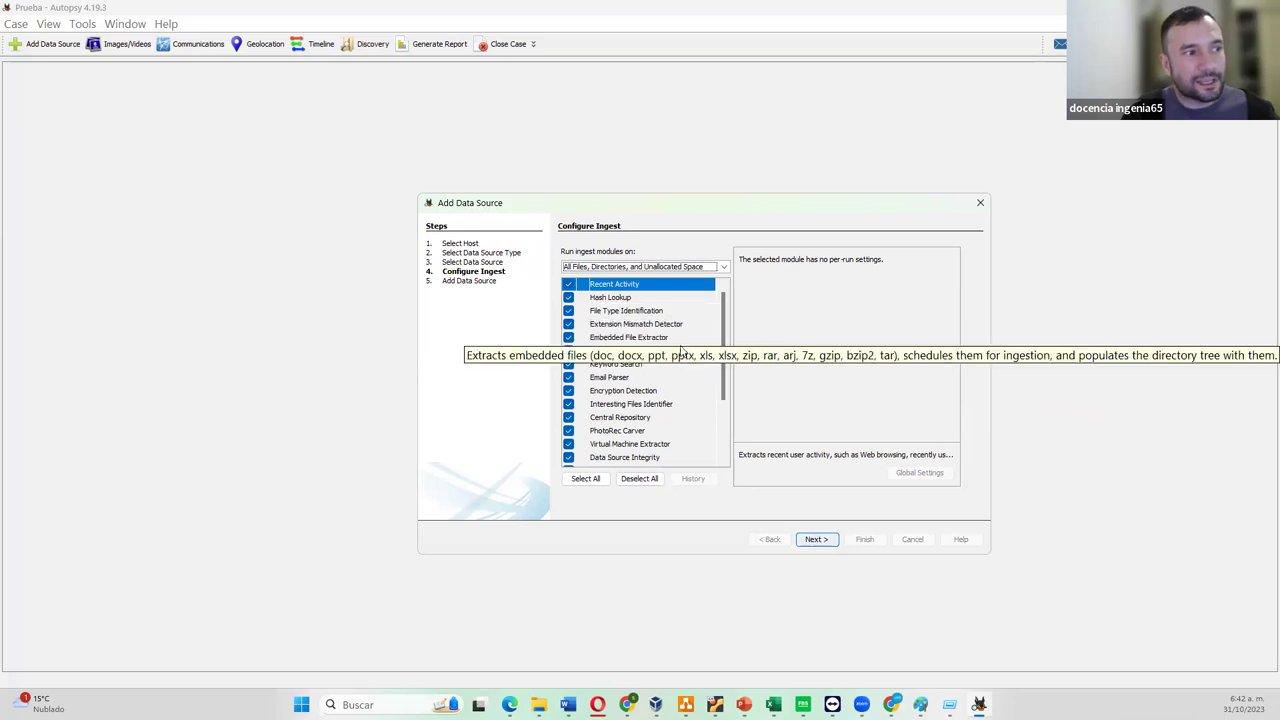
{"action": "scroll", "coordinate": [630, 415], "scroll_direction": "down", "scroll_amount": 3}
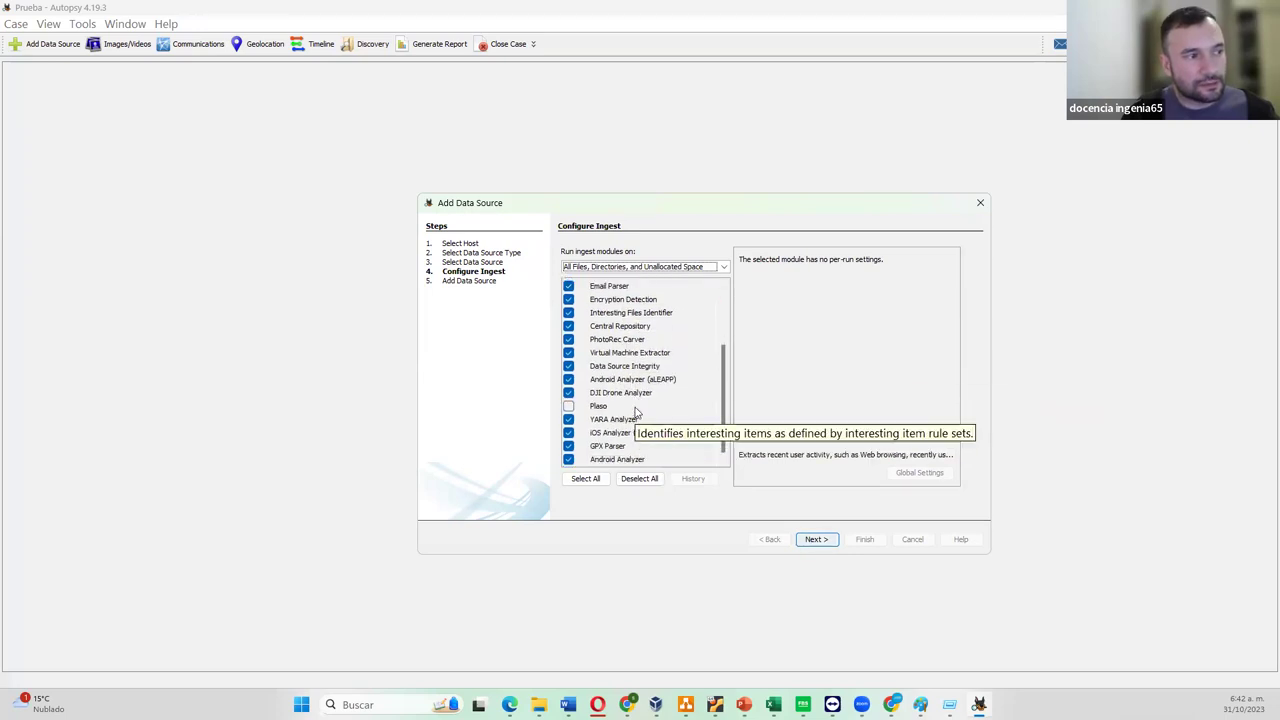
{"action": "scroll", "coordinate": [700, 418], "scroll_direction": "up", "scroll_amount": 3}
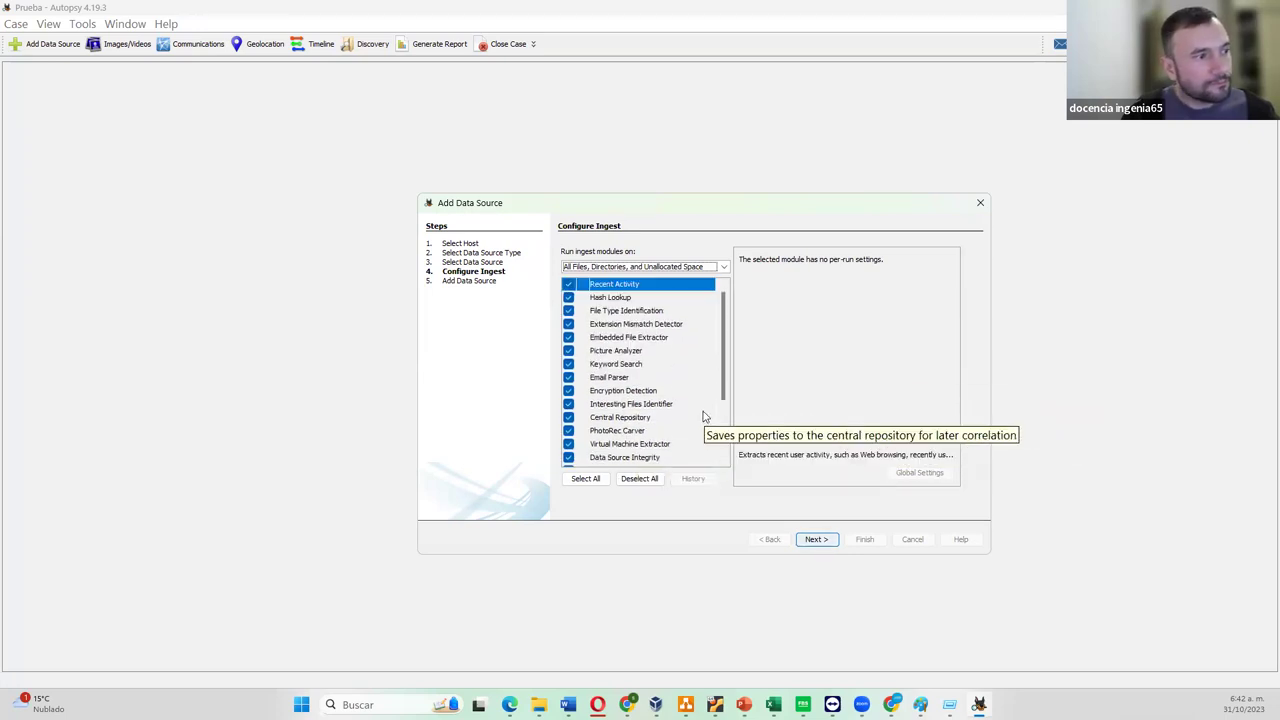
Accept the default ingest modules for all files, directories and unallocated space, and finish adding the data source
{"action": "left_click", "coordinate": [813, 540]}
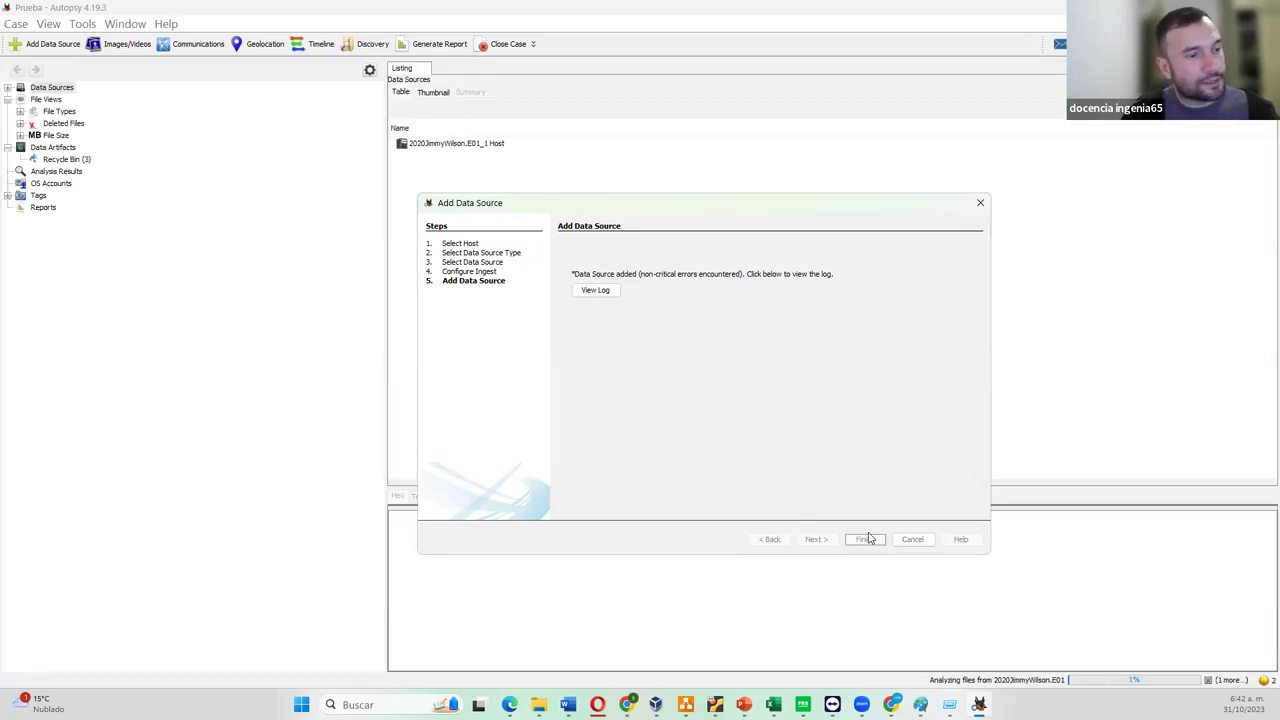
{"action": "left_click", "coordinate": [864, 541]}
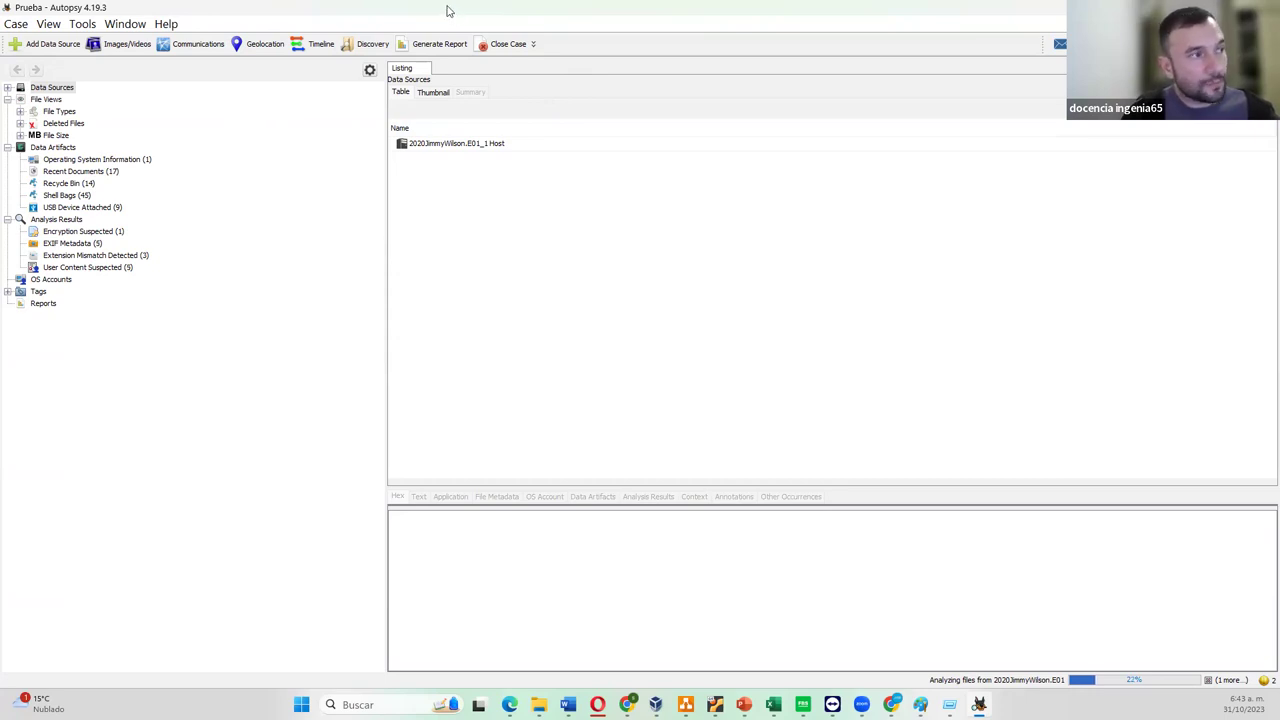
Reduce the Autopsy window from full screen and switch to the Parrot Security virtual machine
{"action": "double_click", "coordinate": [449, 14]}
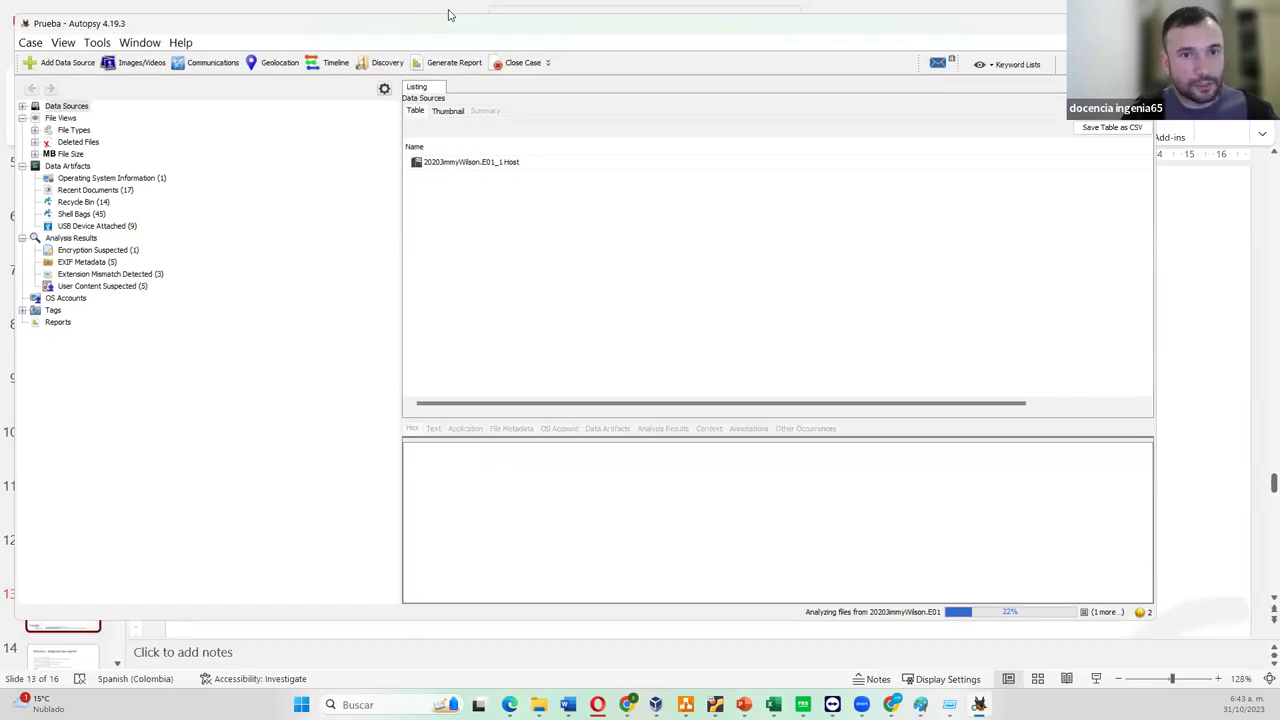
{"action": "key", "text": "alt+Tab"}
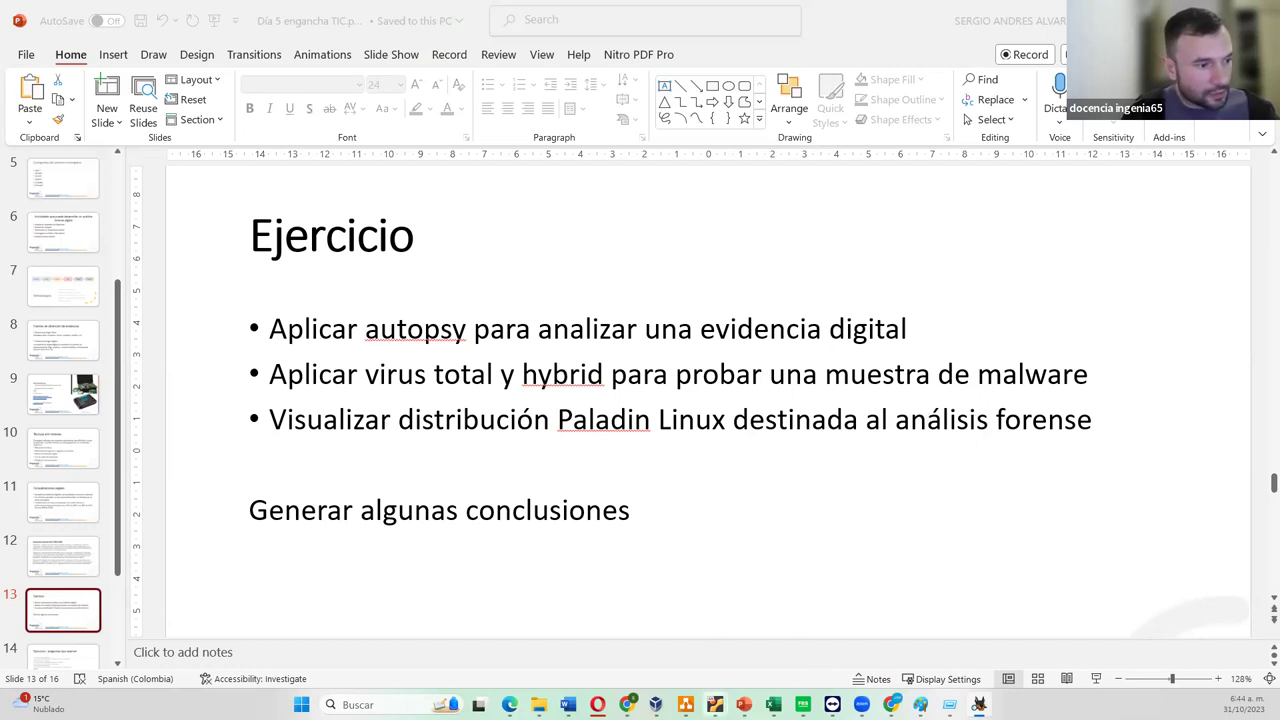
{"action": "mouse_move", "coordinate": [714, 704]}
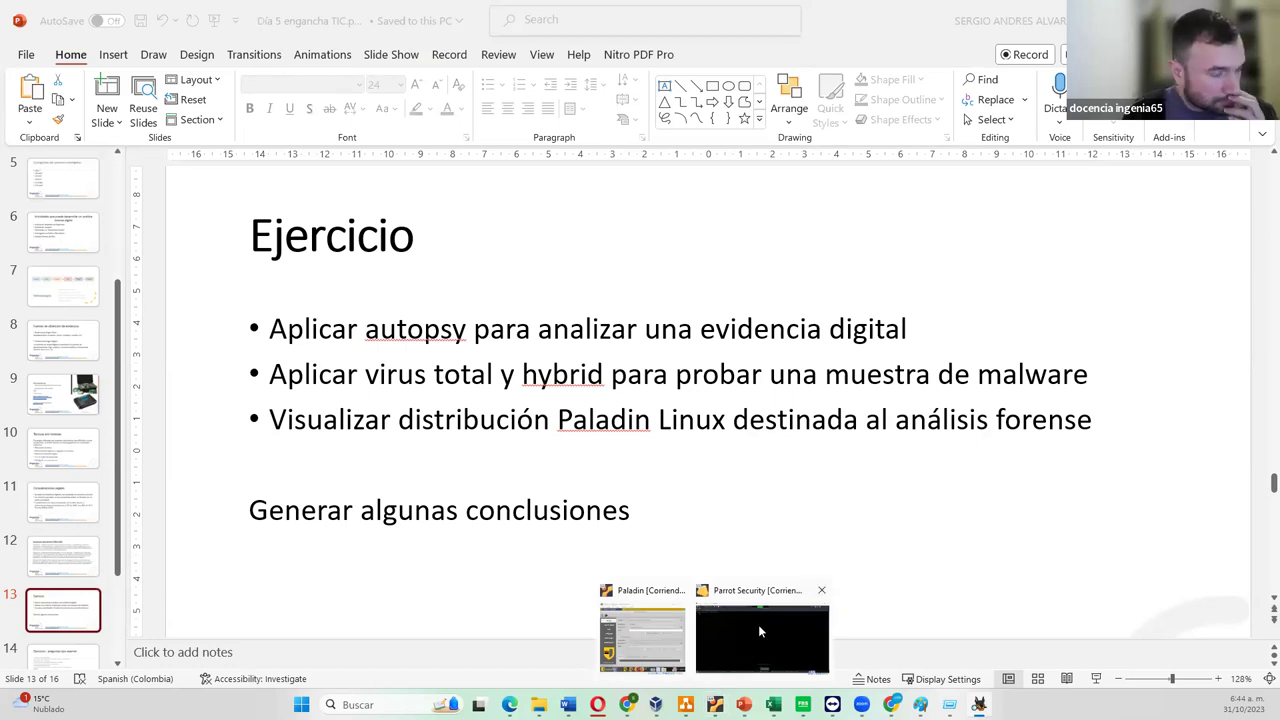
{"action": "left_click", "coordinate": [758, 624]}
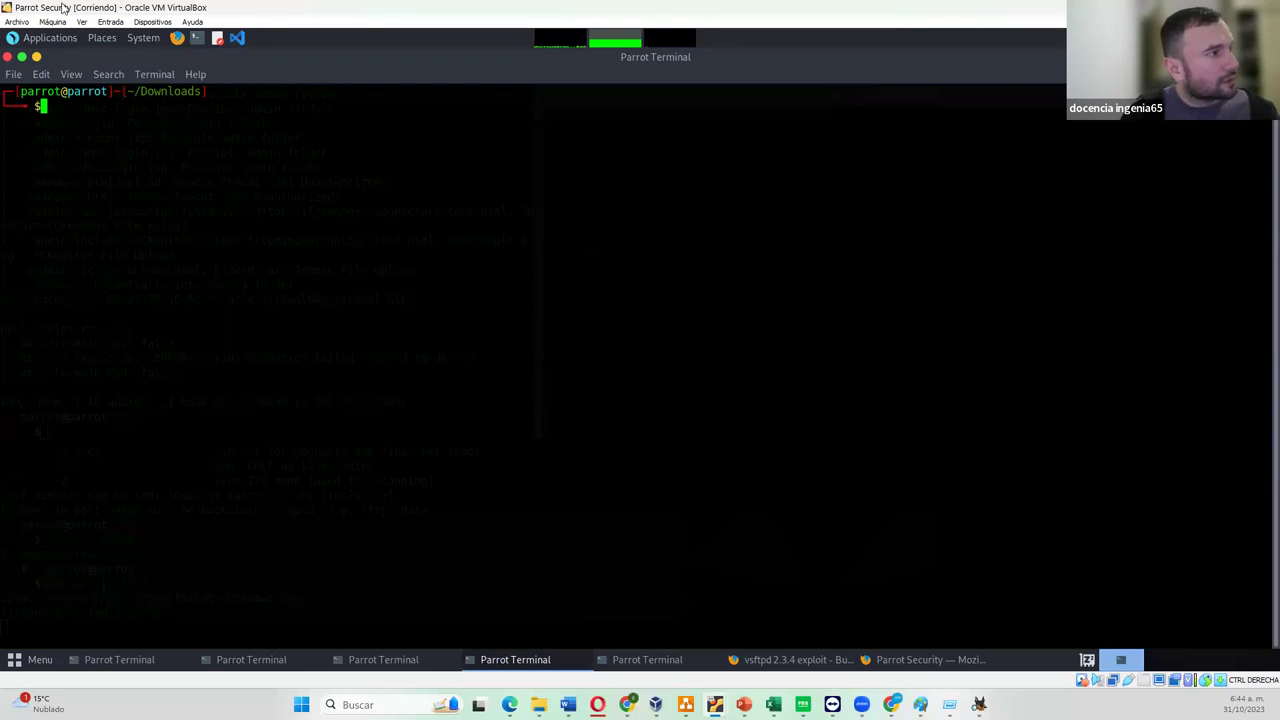
Launch Firefox in the virtual machine and load virustotal.com in a new tab
{"action": "left_click", "coordinate": [176, 39]}
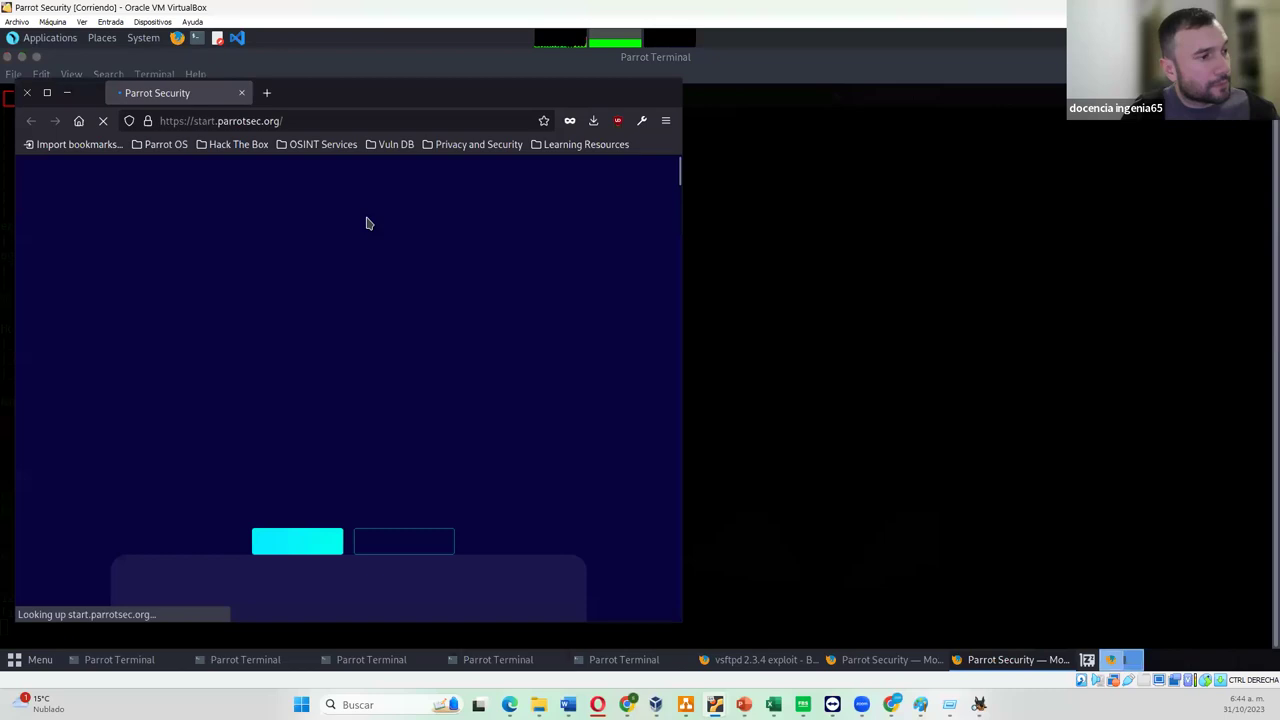
{"action": "left_click", "coordinate": [266, 92]}
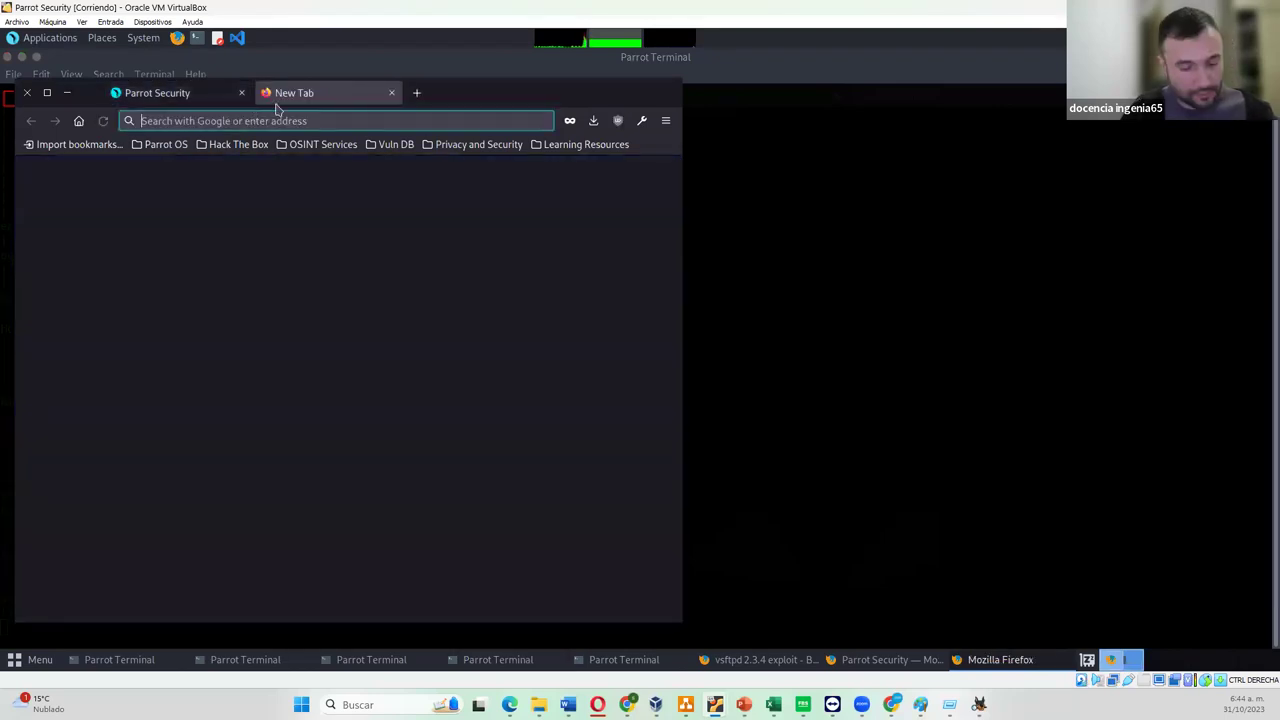
{"action": "type", "text": "virustotal.com/"}
{"action": "key", "text": "Return"}
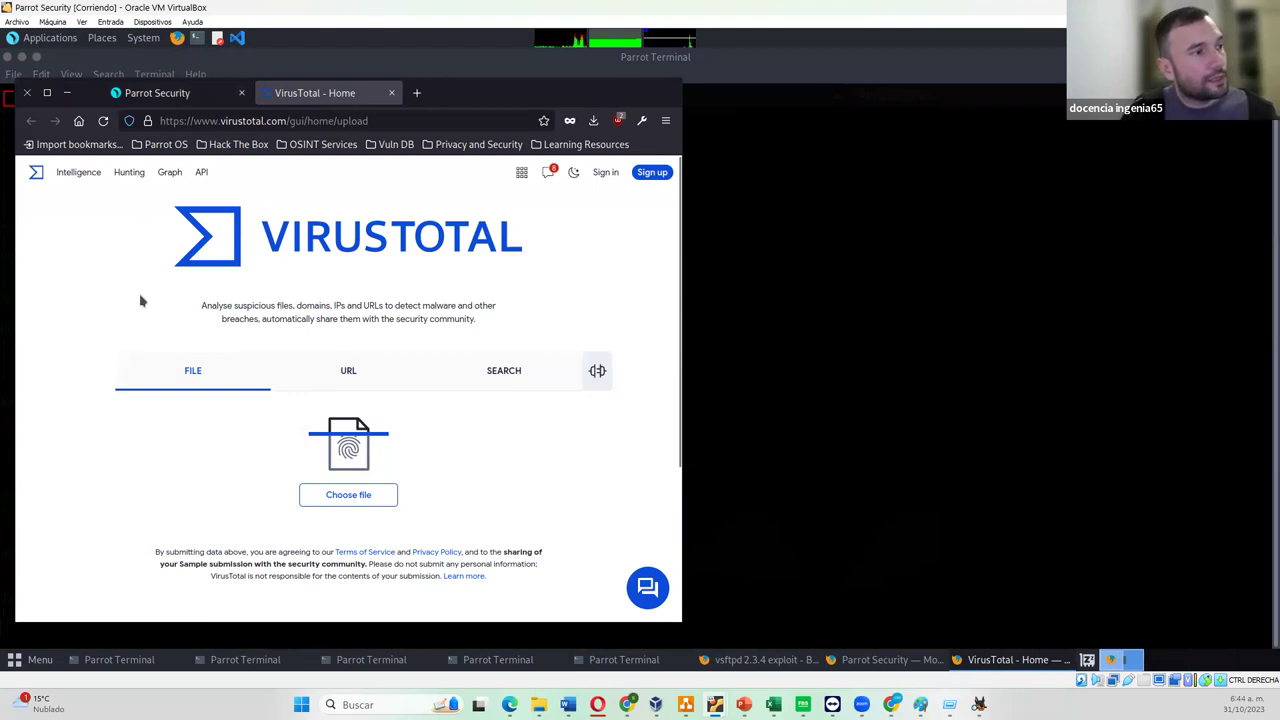
Submit aftgv100.zip from the Downloads folder to VirusTotal for analysis
{"action": "left_click", "coordinate": [360, 497]}
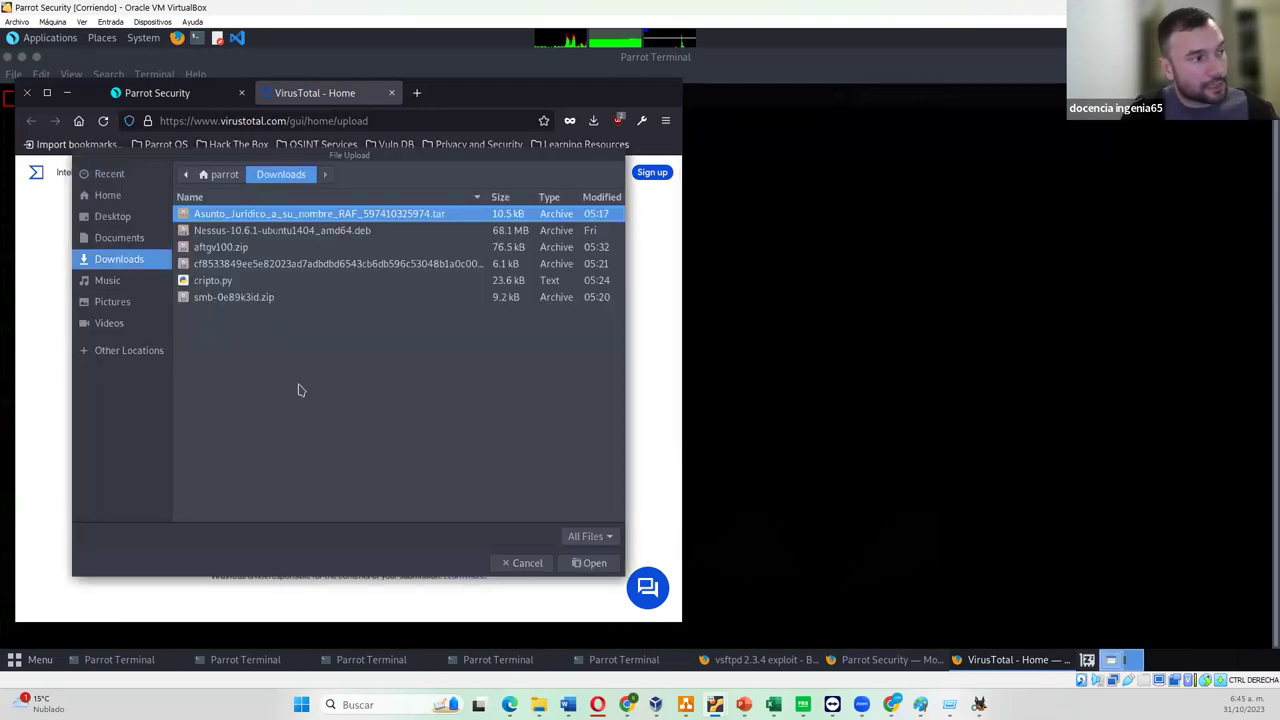
{"action": "left_click", "coordinate": [211, 250]}
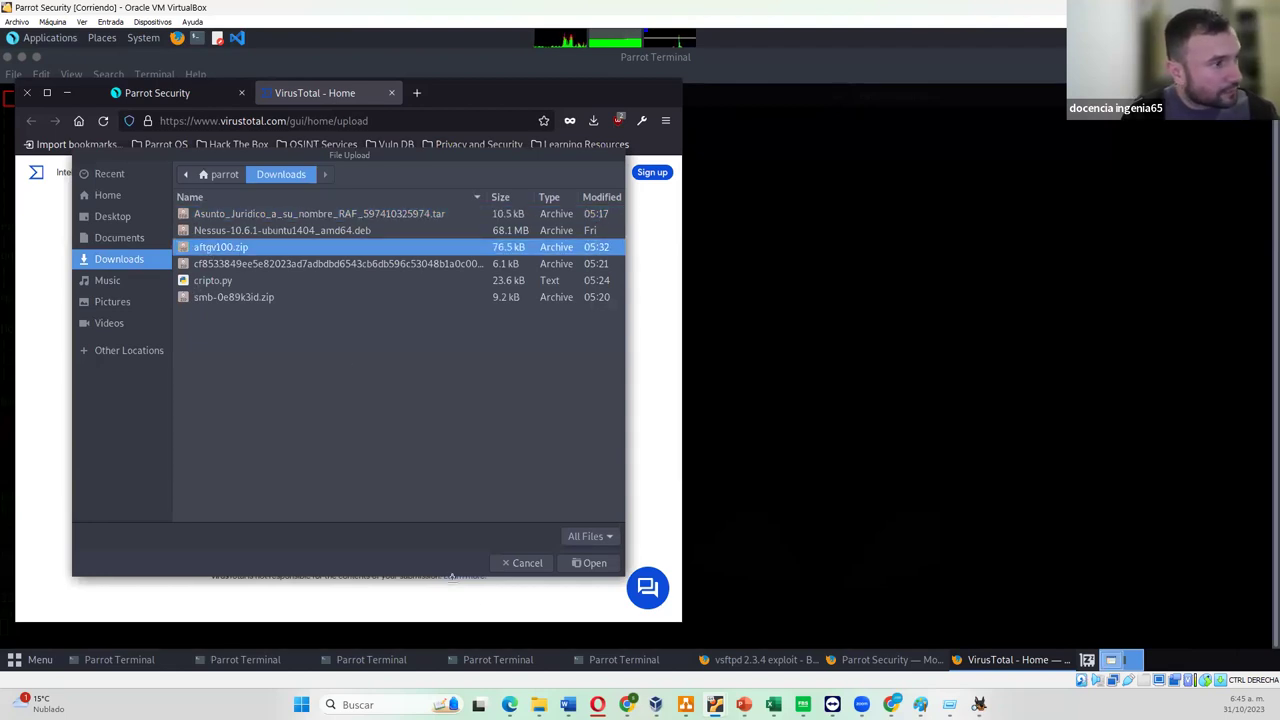
{"action": "left_click", "coordinate": [594, 564]}
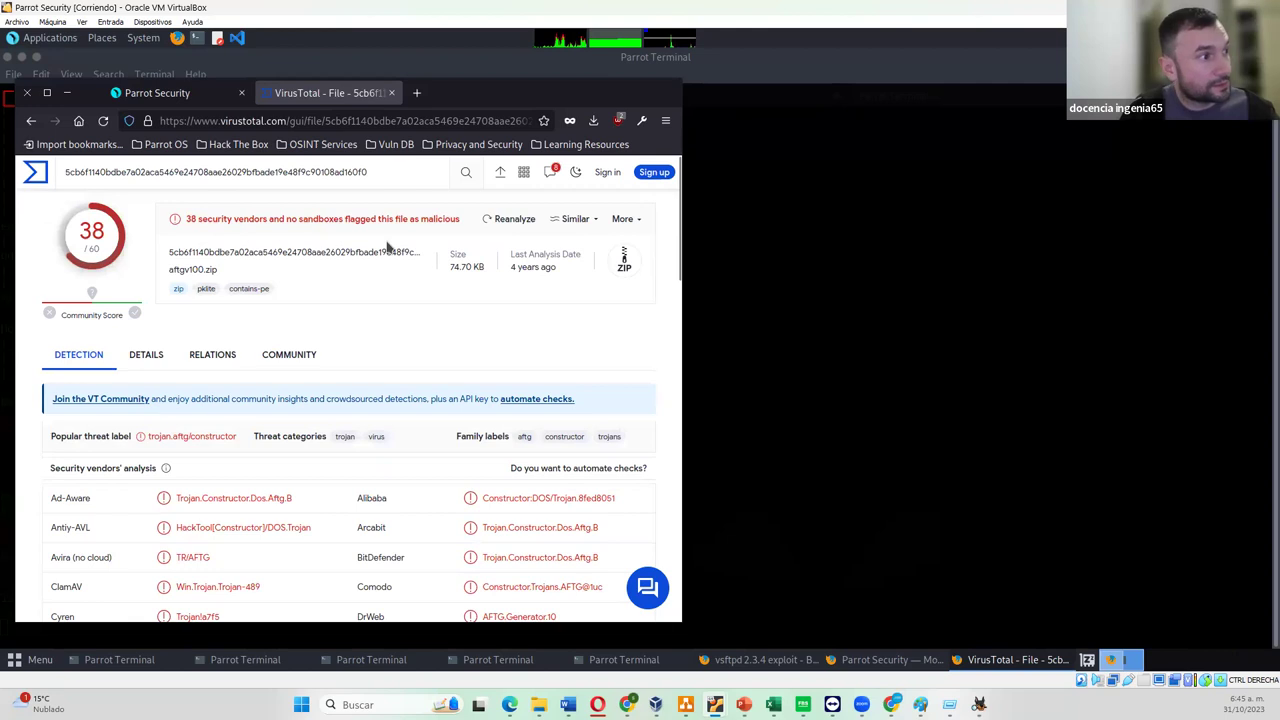
Examine the threat labels and the security vendors' analysis in the report for aftgv100.zip
{"action": "scroll", "coordinate": [400, 395], "scroll_direction": "down", "scroll_amount": 5}
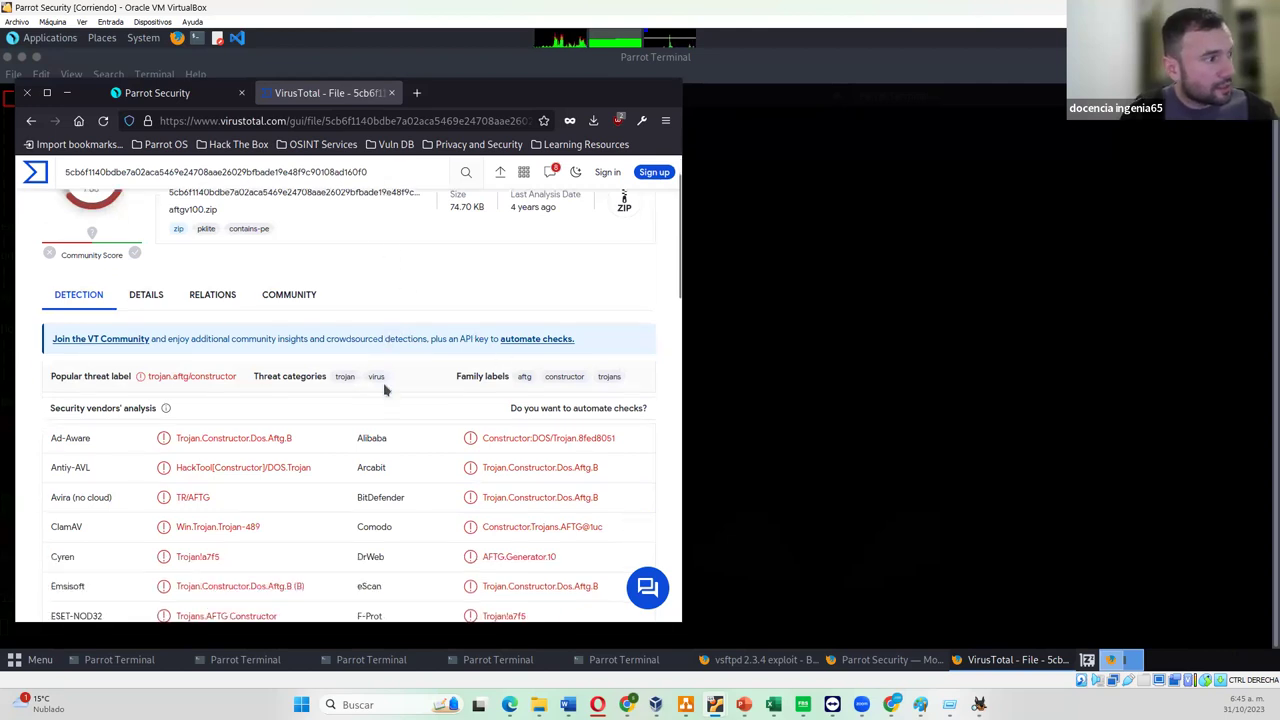
{"action": "scroll", "coordinate": [248, 383], "scroll_direction": "down", "scroll_amount": 5}
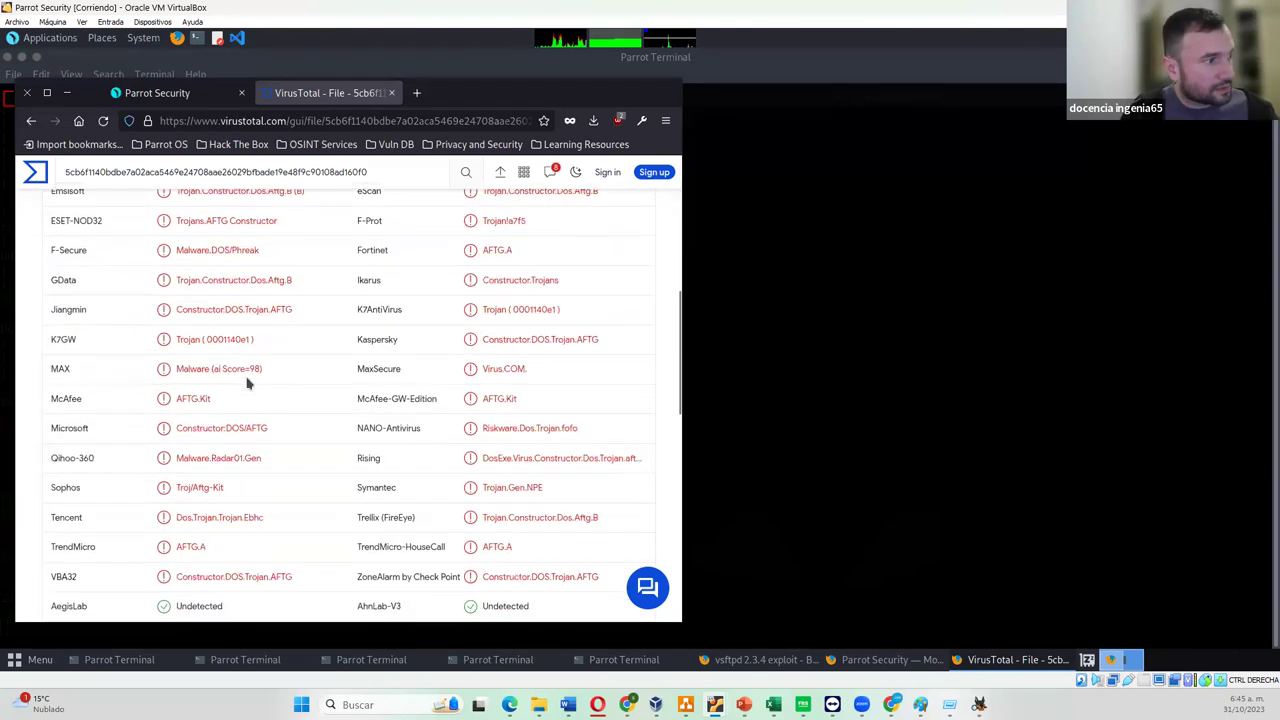
{"action": "scroll", "coordinate": [170, 395], "scroll_direction": "up", "scroll_amount": 5}
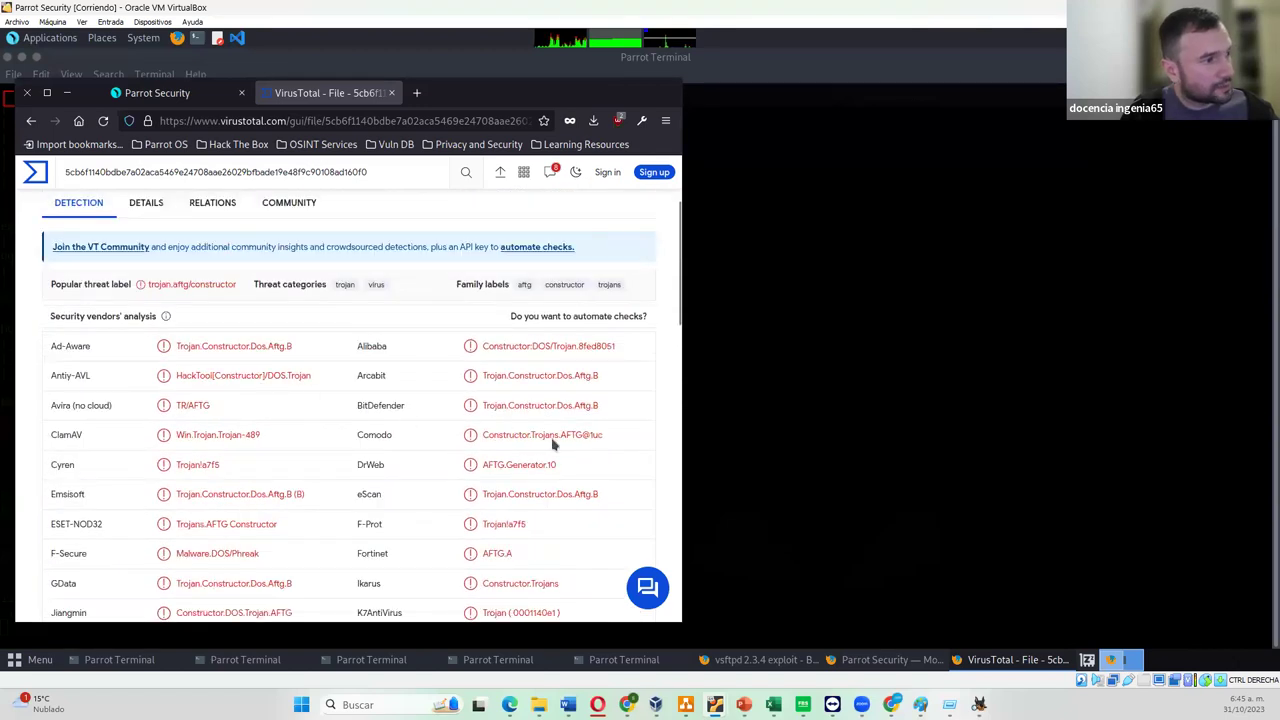
{"action": "scroll", "coordinate": [527, 483], "scroll_direction": "down", "scroll_amount": 1}
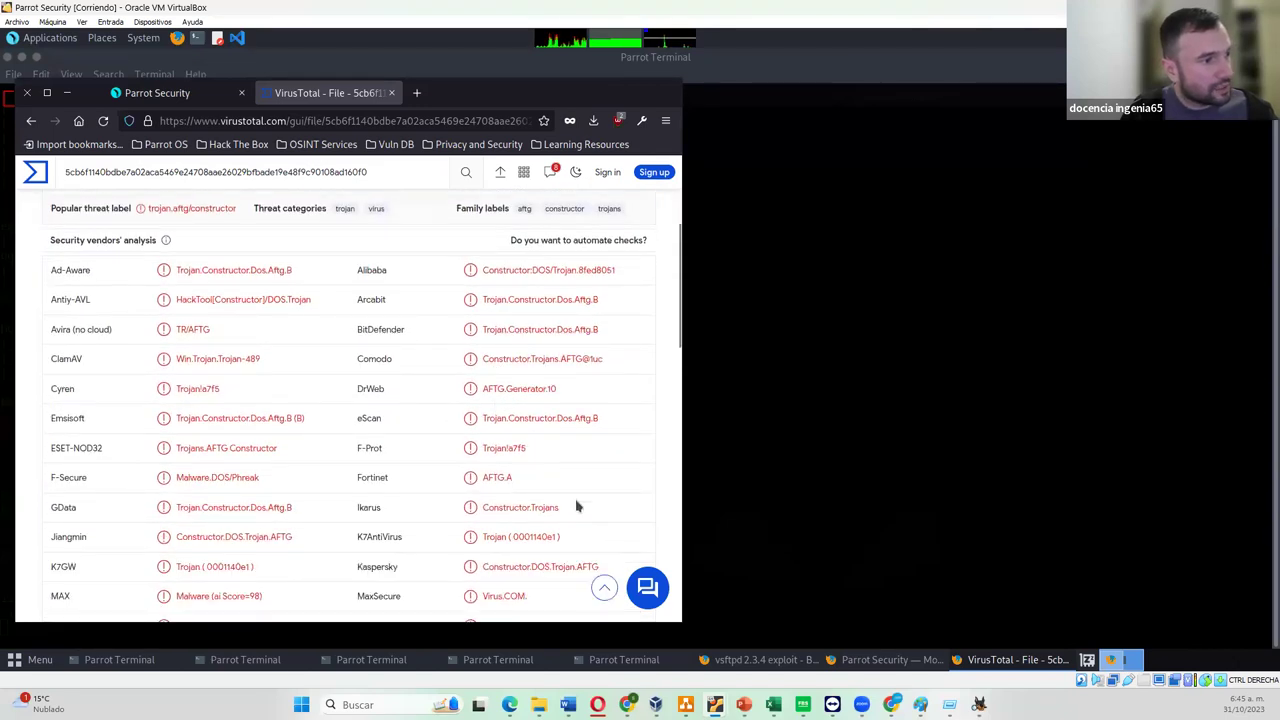
{"action": "scroll", "coordinate": [577, 506], "scroll_direction": "down", "scroll_amount": 1}
{"action": "scroll", "coordinate": [530, 546], "scroll_direction": "down", "scroll_amount": 2}
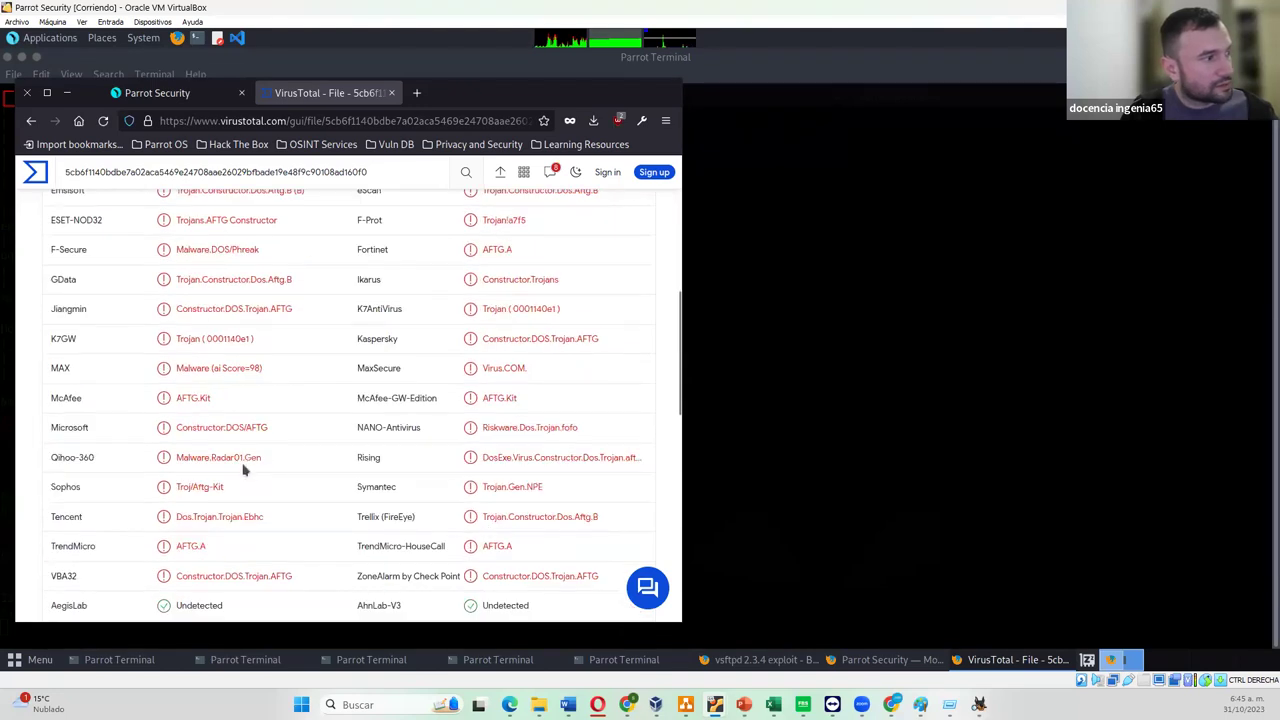
Examine the basic properties, history and bundle info in the file details of the VirusTotal report, and return to the detection results
{"action": "scroll", "coordinate": [283, 453], "scroll_direction": "up", "scroll_amount": 5}
{"action": "scroll", "coordinate": [281, 450], "scroll_direction": "up", "scroll_amount": 1}
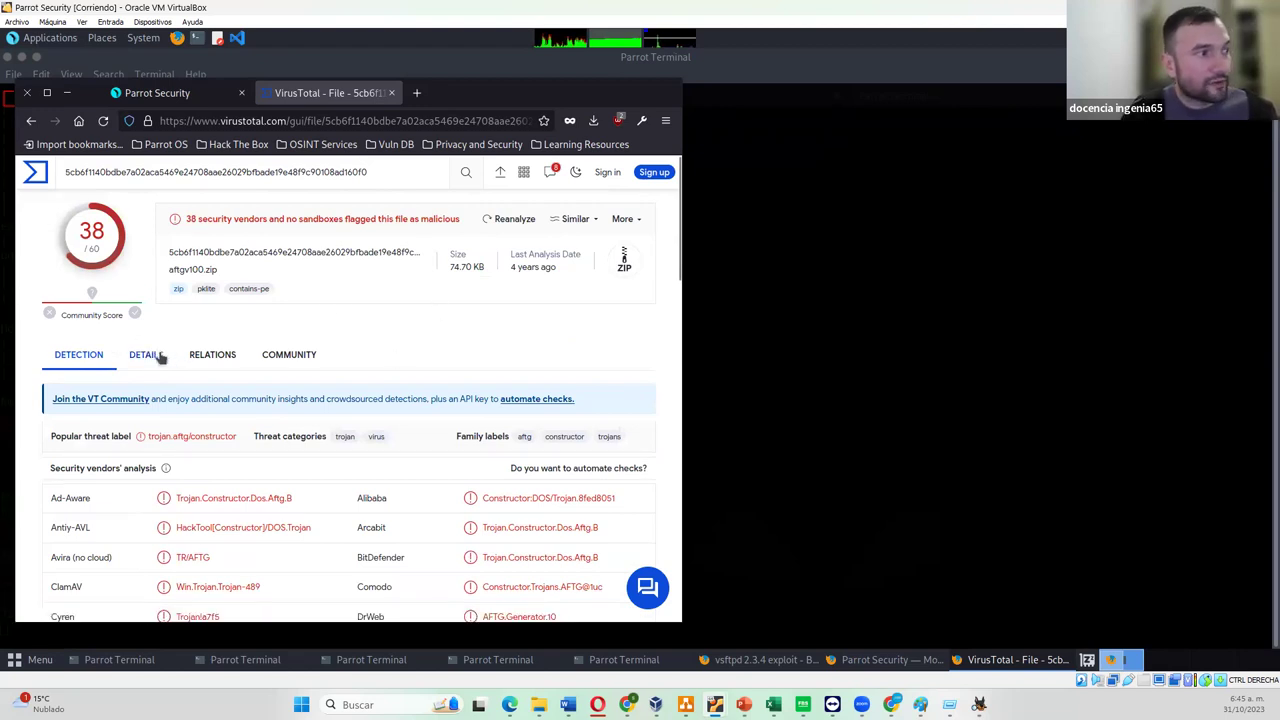
{"action": "left_click", "coordinate": [158, 356]}
{"action": "scroll", "coordinate": [262, 445], "scroll_direction": "down", "scroll_amount": 1}
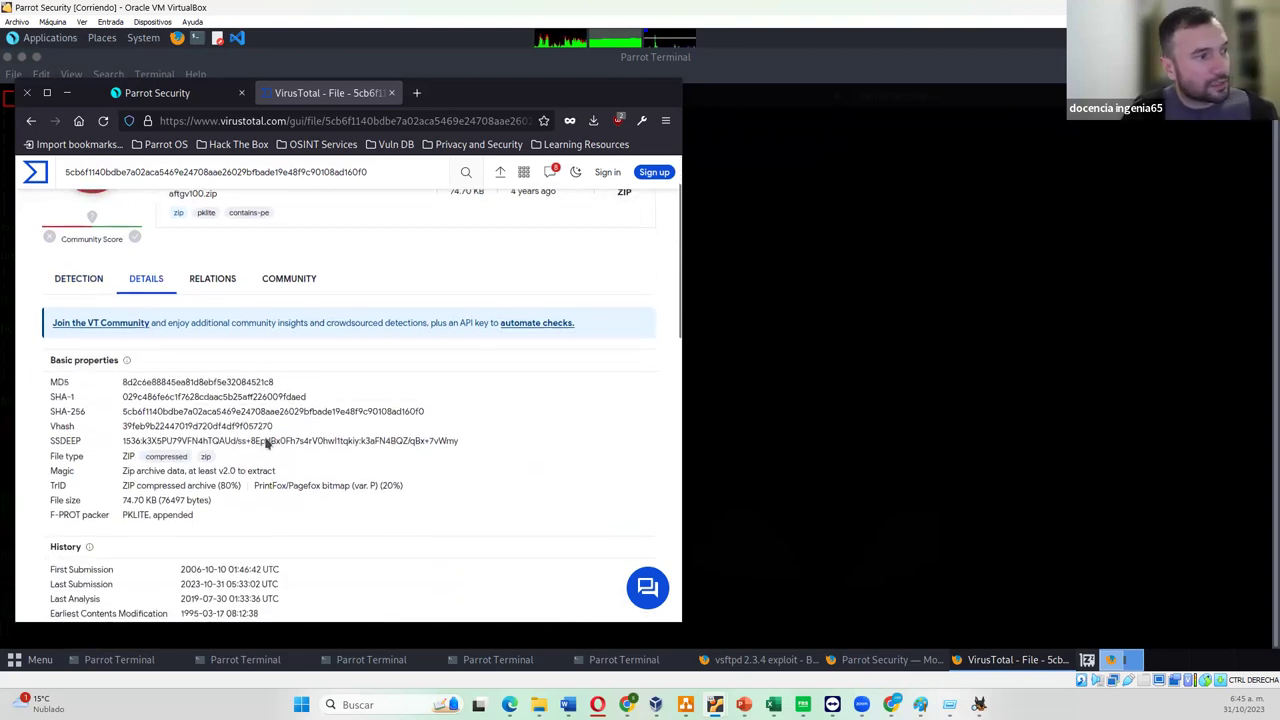
{"action": "scroll", "coordinate": [266, 436], "scroll_direction": "down", "scroll_amount": 1}
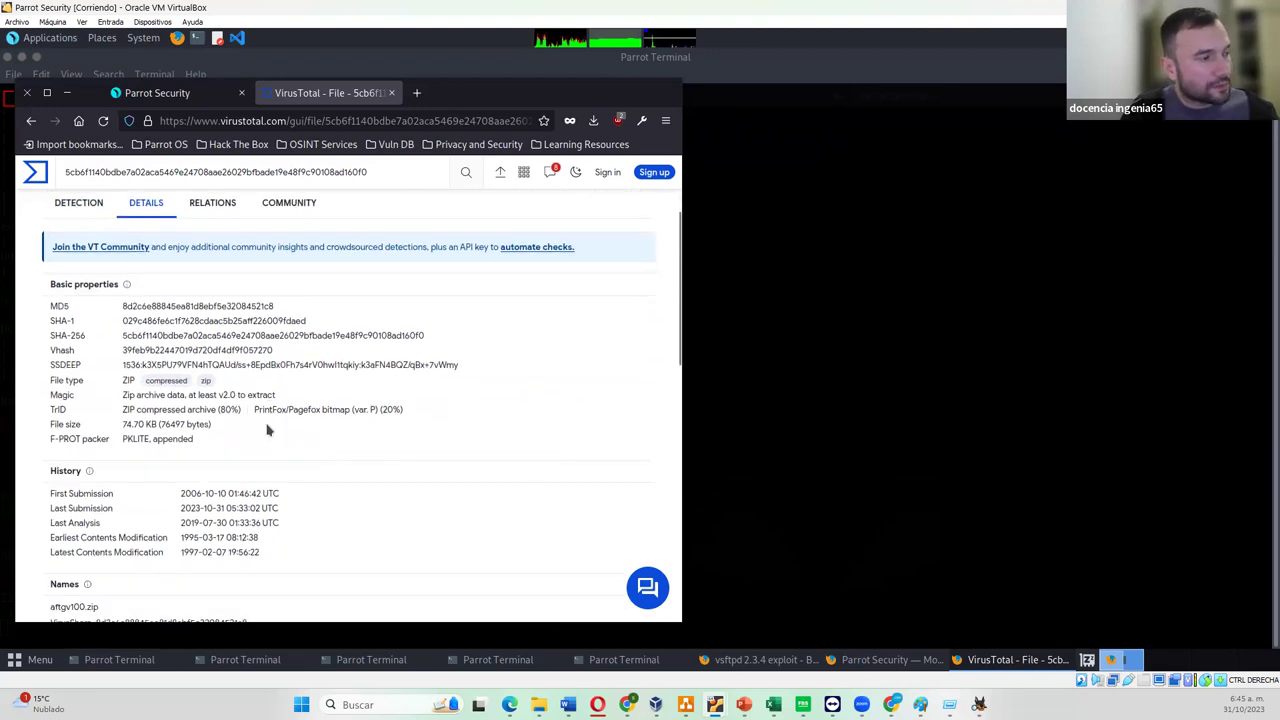
{"action": "scroll", "coordinate": [267, 430], "scroll_direction": "down", "scroll_amount": 3}
{"action": "scroll", "coordinate": [267, 430], "scroll_direction": "down", "scroll_amount": 3}
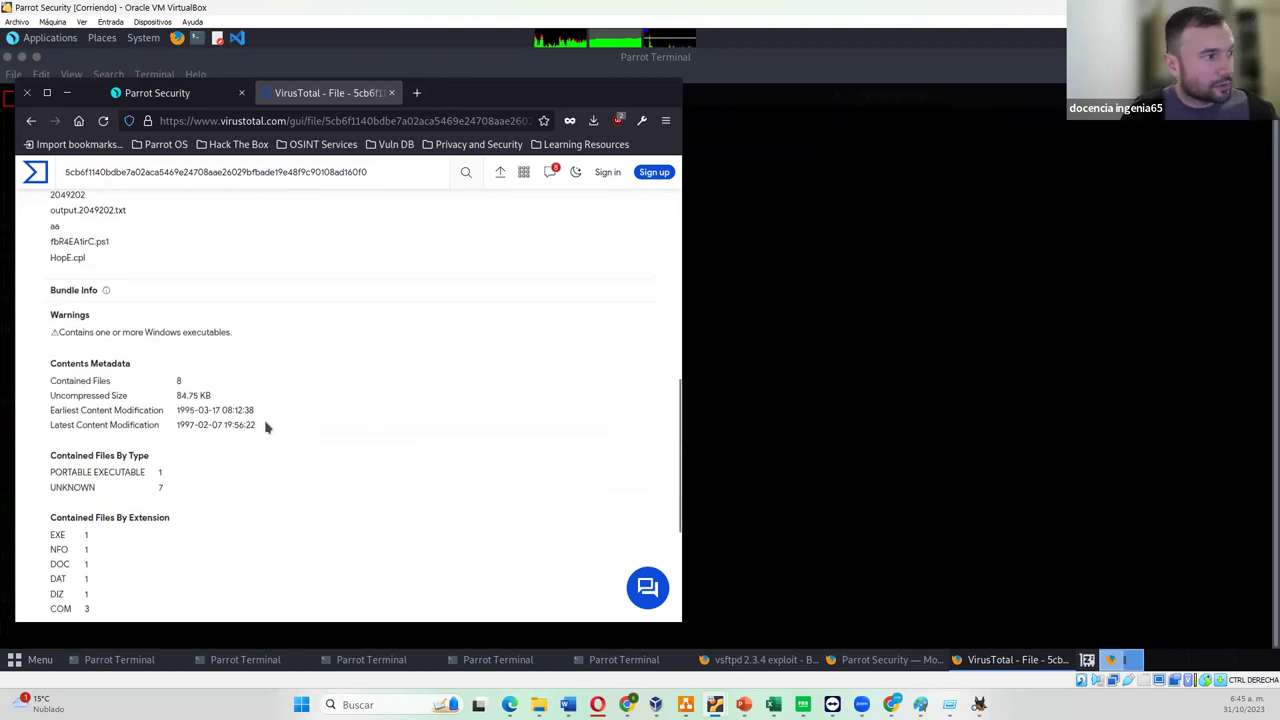
{"action": "scroll", "coordinate": [267, 427], "scroll_direction": "down", "scroll_amount": 1}
{"action": "scroll", "coordinate": [267, 428], "scroll_direction": "down", "scroll_amount": 1}
{"action": "scroll", "coordinate": [260, 415], "scroll_direction": "up", "scroll_amount": 7}
{"action": "scroll", "coordinate": [257, 407], "scroll_direction": "up", "scroll_amount": 3}
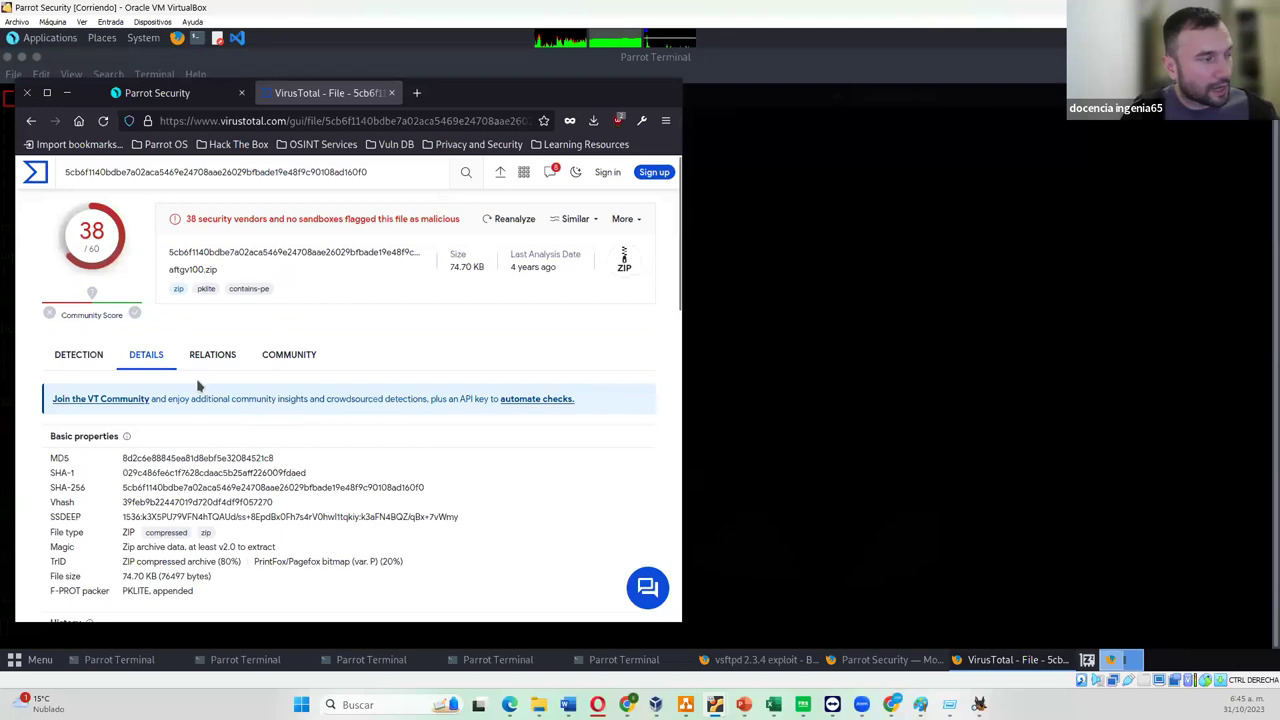
{"action": "left_click", "coordinate": [99, 350]}
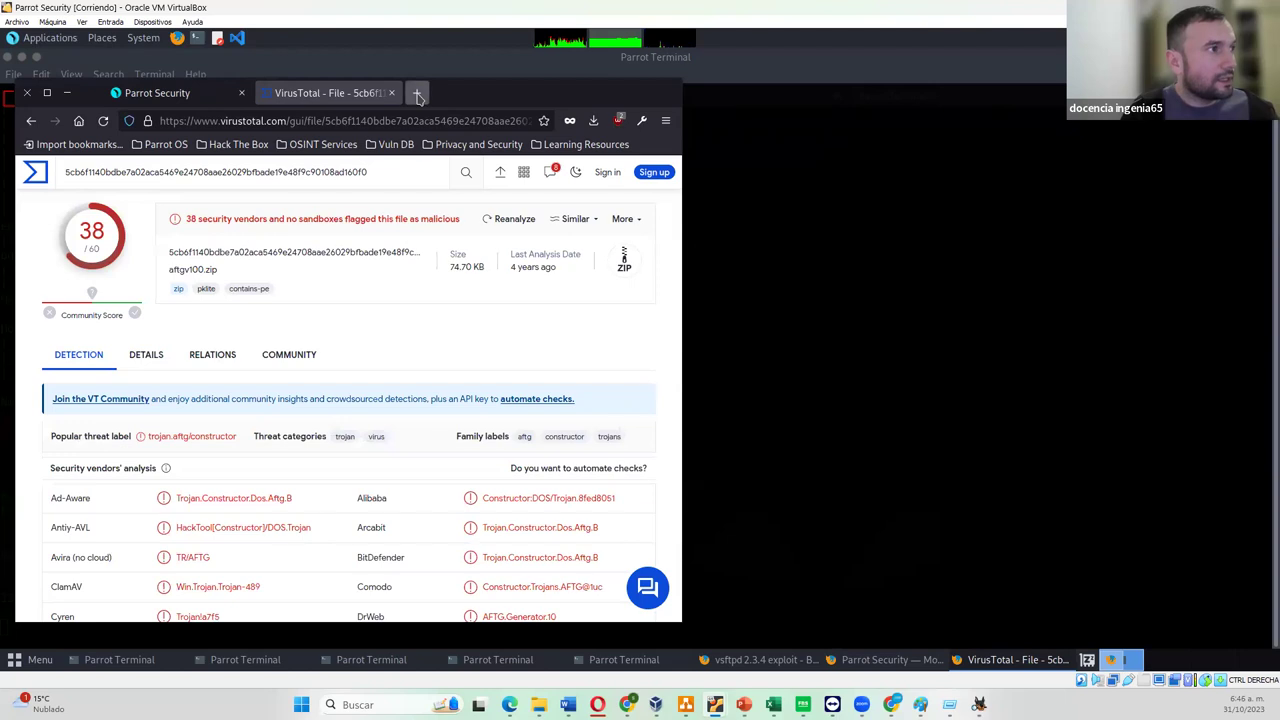
Load hybrid-analysis.com in a new browser tab
{"action": "left_click", "coordinate": [418, 93]}
{"action": "type", "text": "hybrid"}
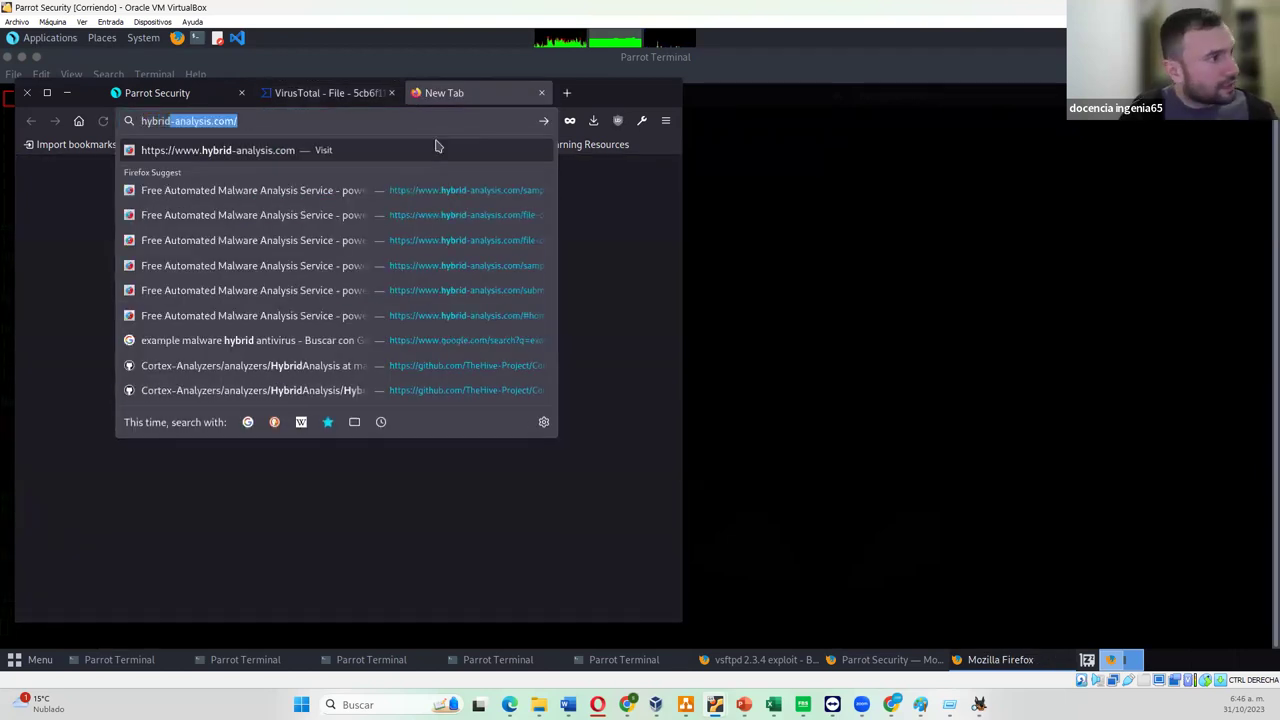
{"action": "key", "text": "Return"}
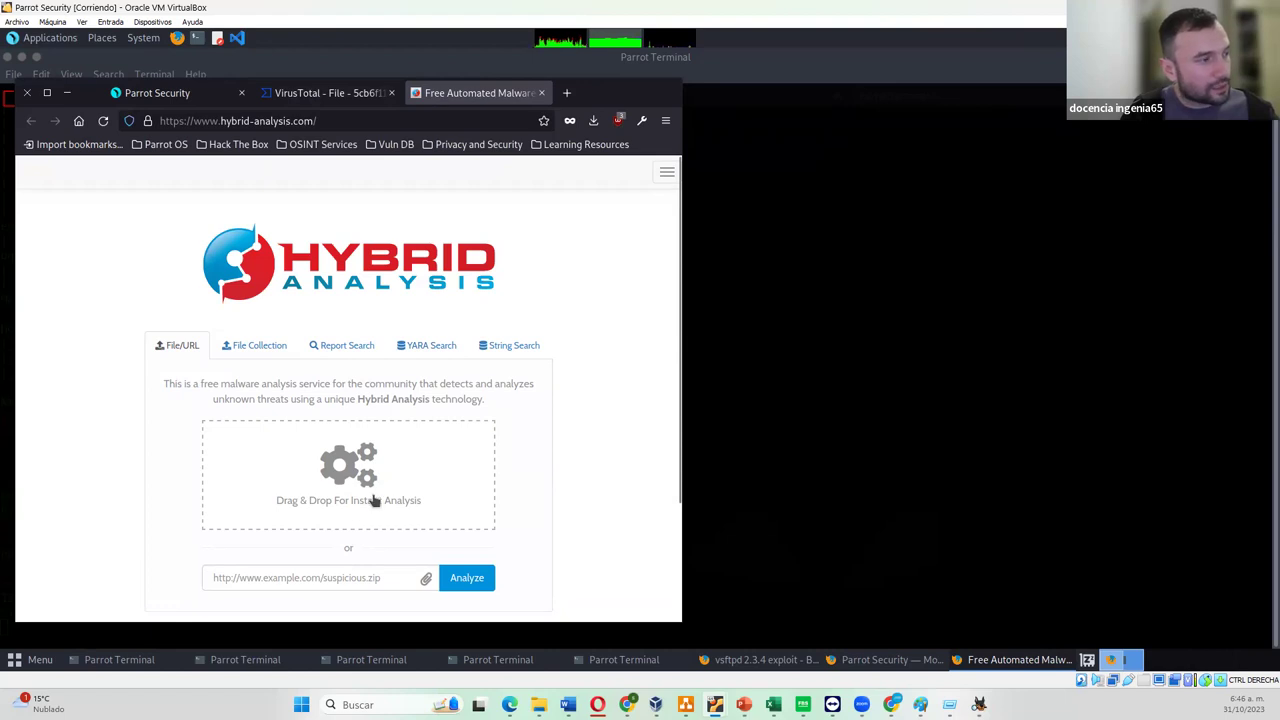
Upload aftgv100.zip from the Downloads folder to Hybrid Analysis
{"action": "left_click", "coordinate": [374, 500]}
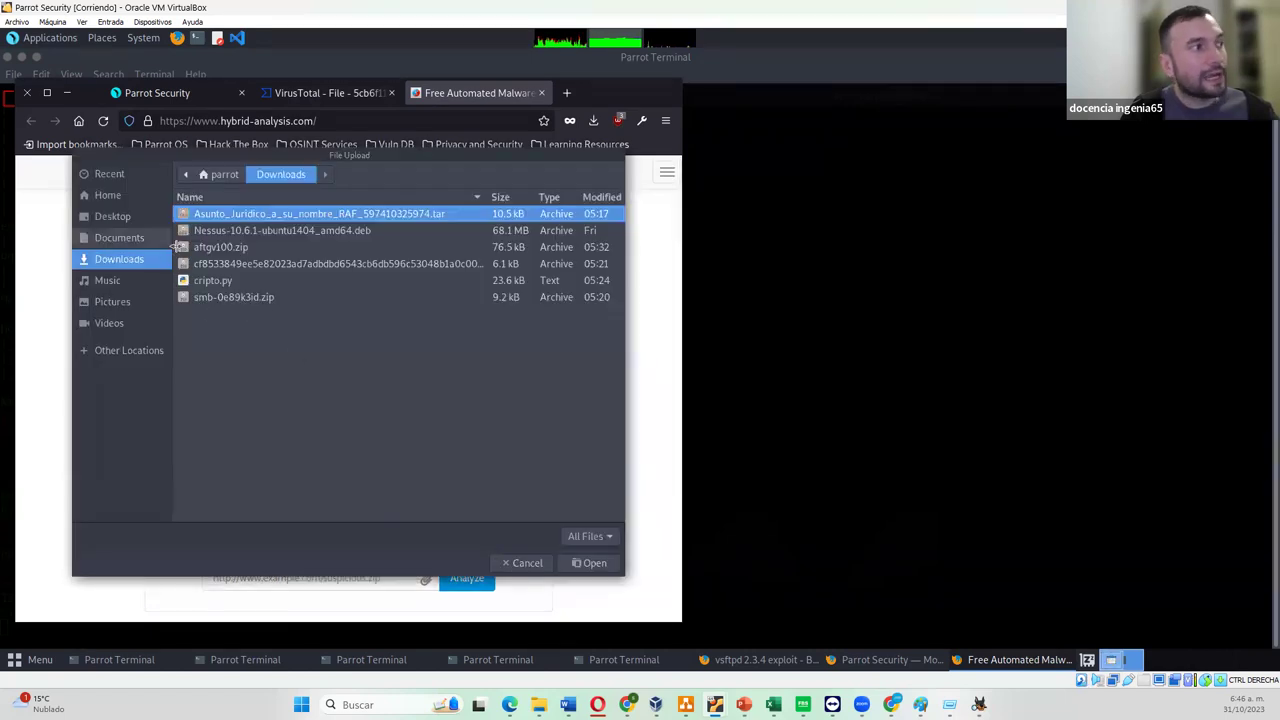
{"action": "left_click", "coordinate": [210, 250]}
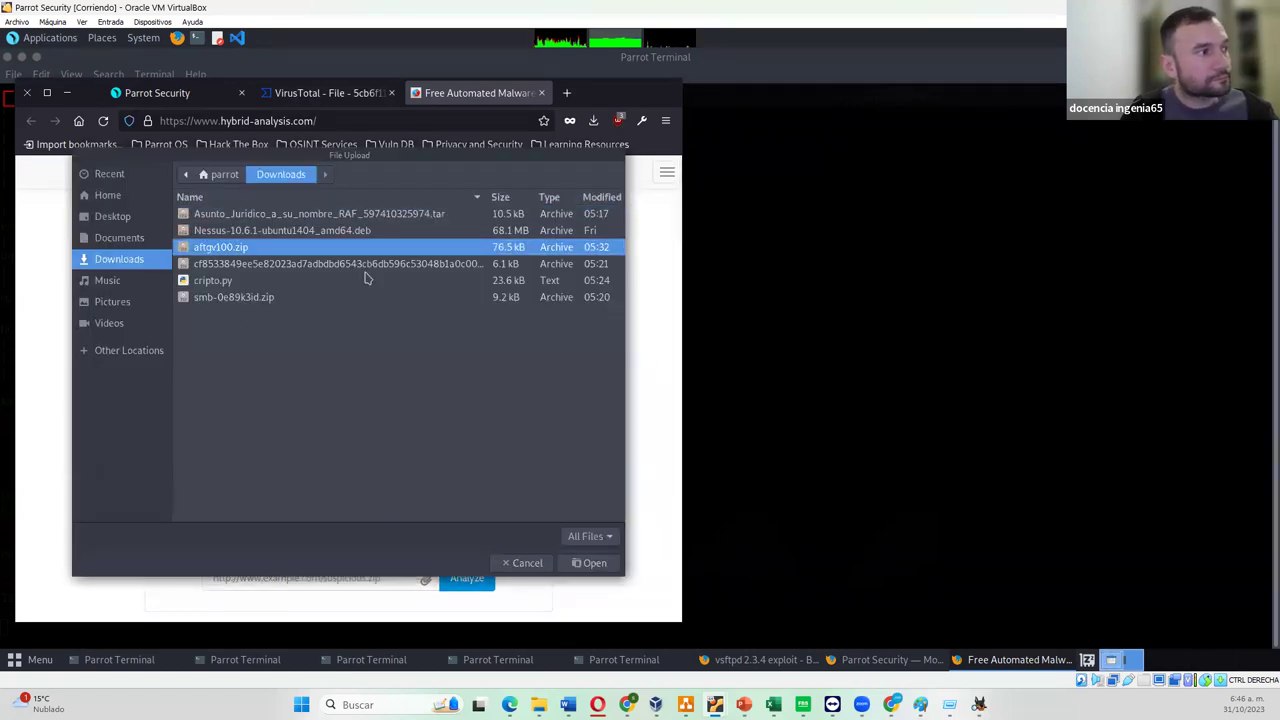
{"action": "left_click", "coordinate": [580, 564]}
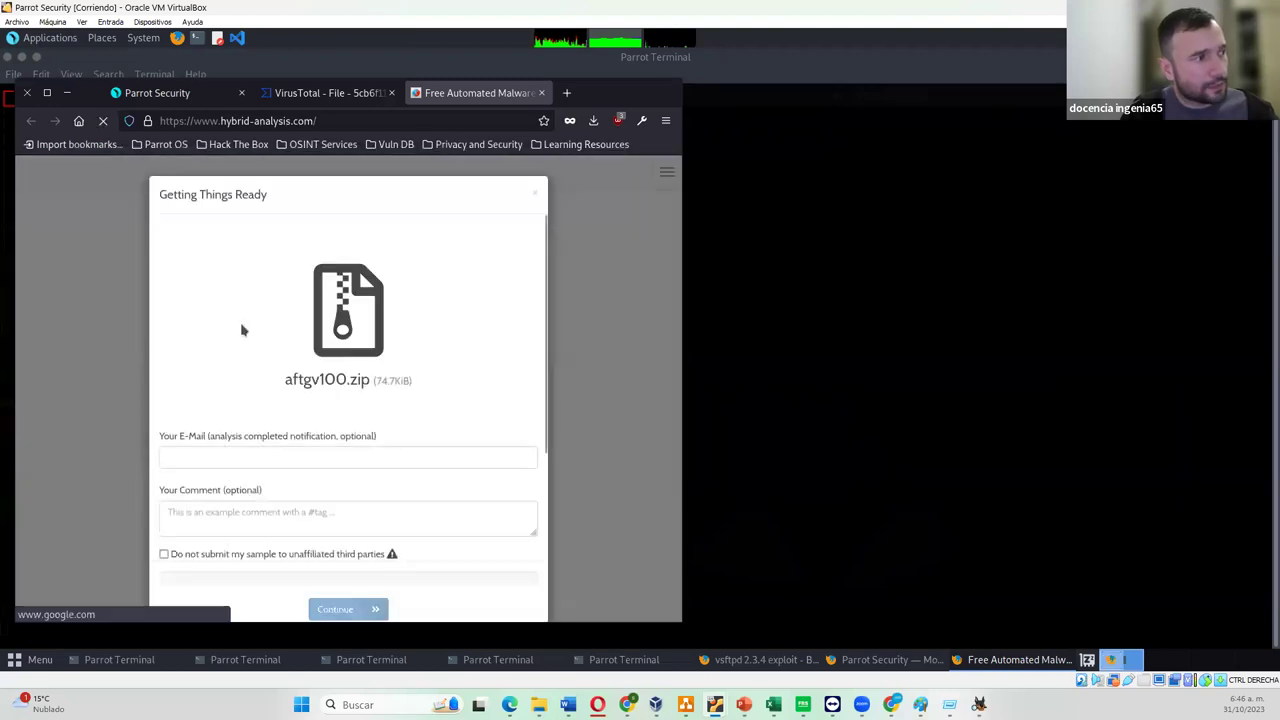
Complete the reCAPTCHA check and accept the Hybrid Analysis terms, leaving the optional e-mail and comment blank
{"action": "left_click", "coordinate": [242, 382]}
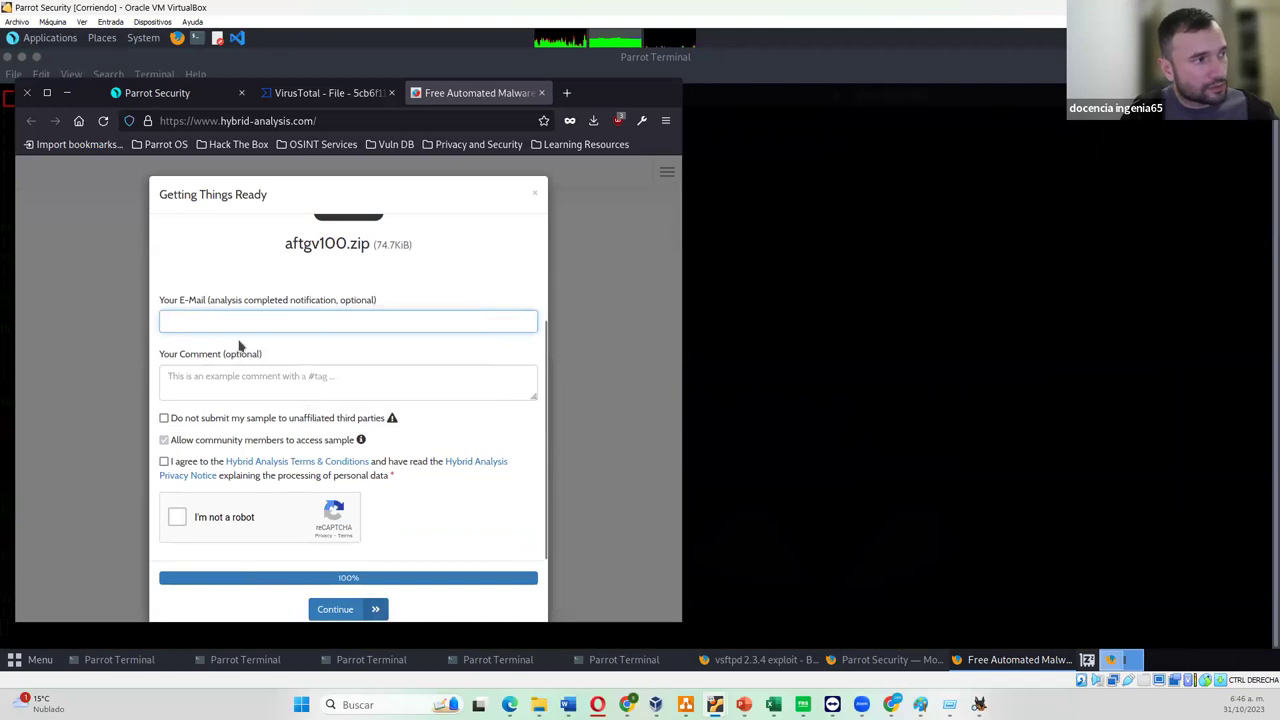
{"action": "scroll", "coordinate": [240, 345], "scroll_direction": "up", "scroll_amount": 2}
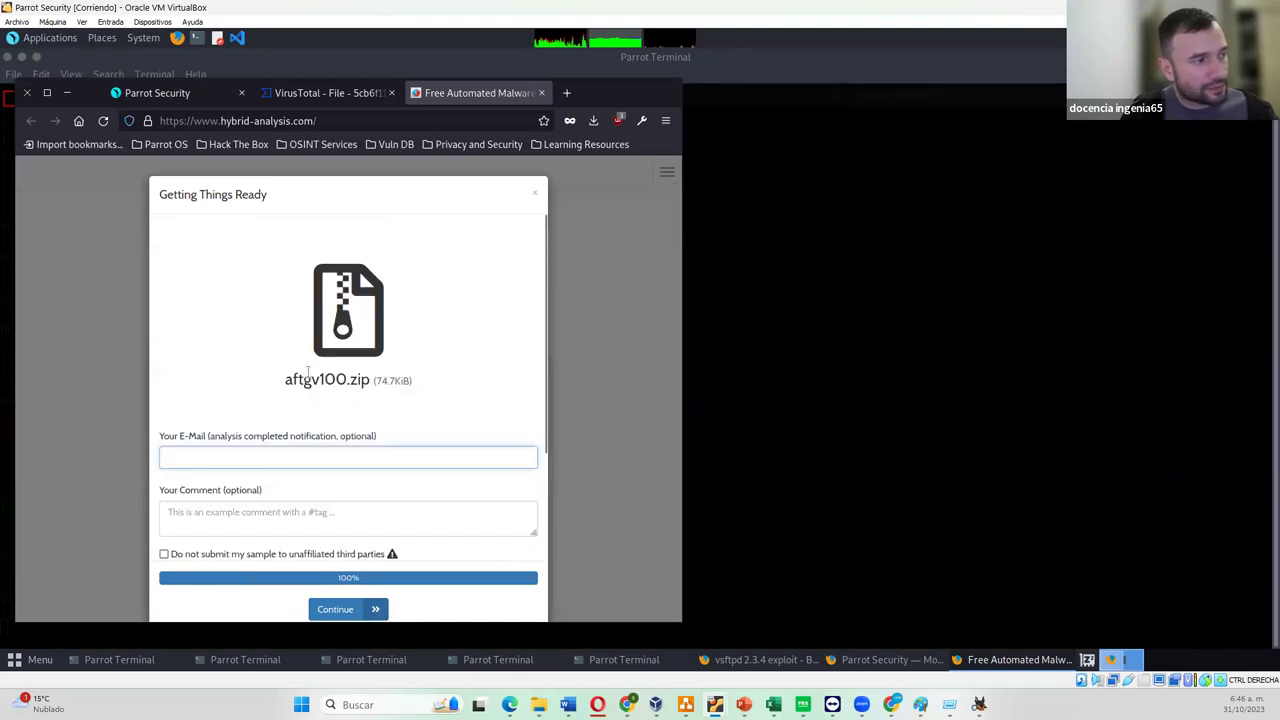
{"action": "scroll", "coordinate": [308, 372], "scroll_direction": "down", "scroll_amount": 3}
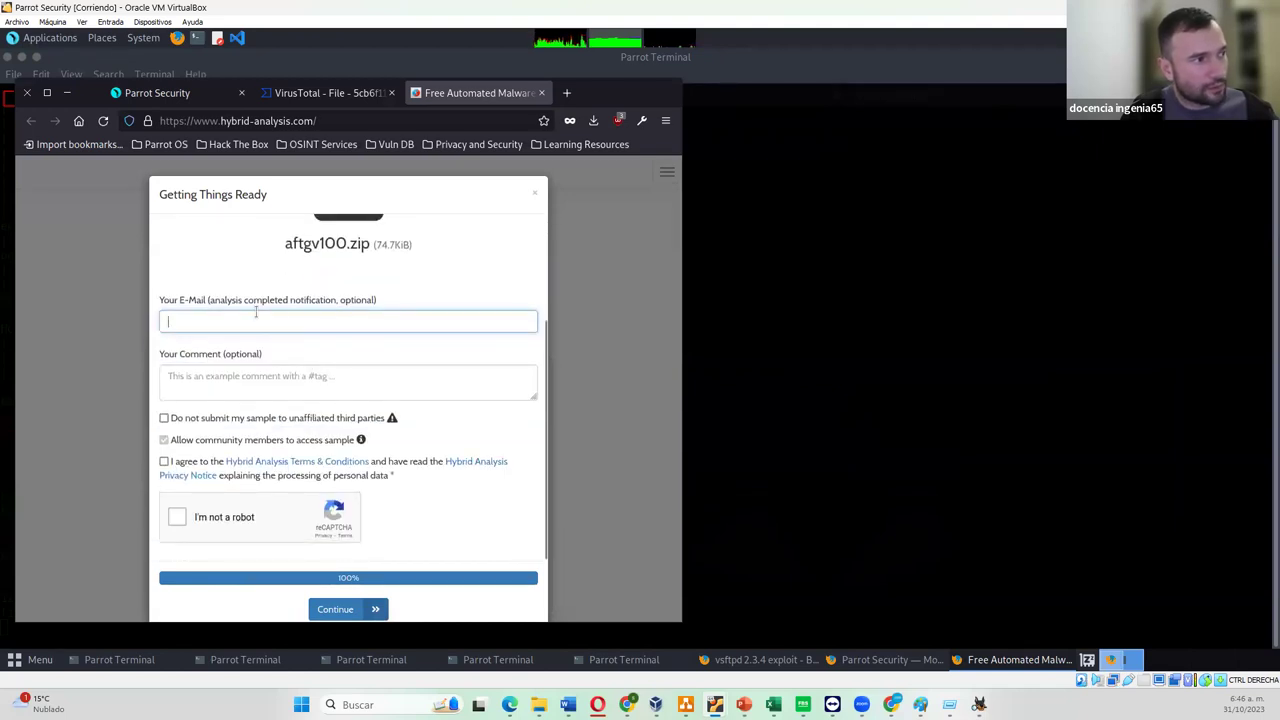
{"action": "left_click", "coordinate": [265, 322]}
{"action": "scroll", "coordinate": [283, 318], "scroll_direction": "up", "scroll_amount": 3}
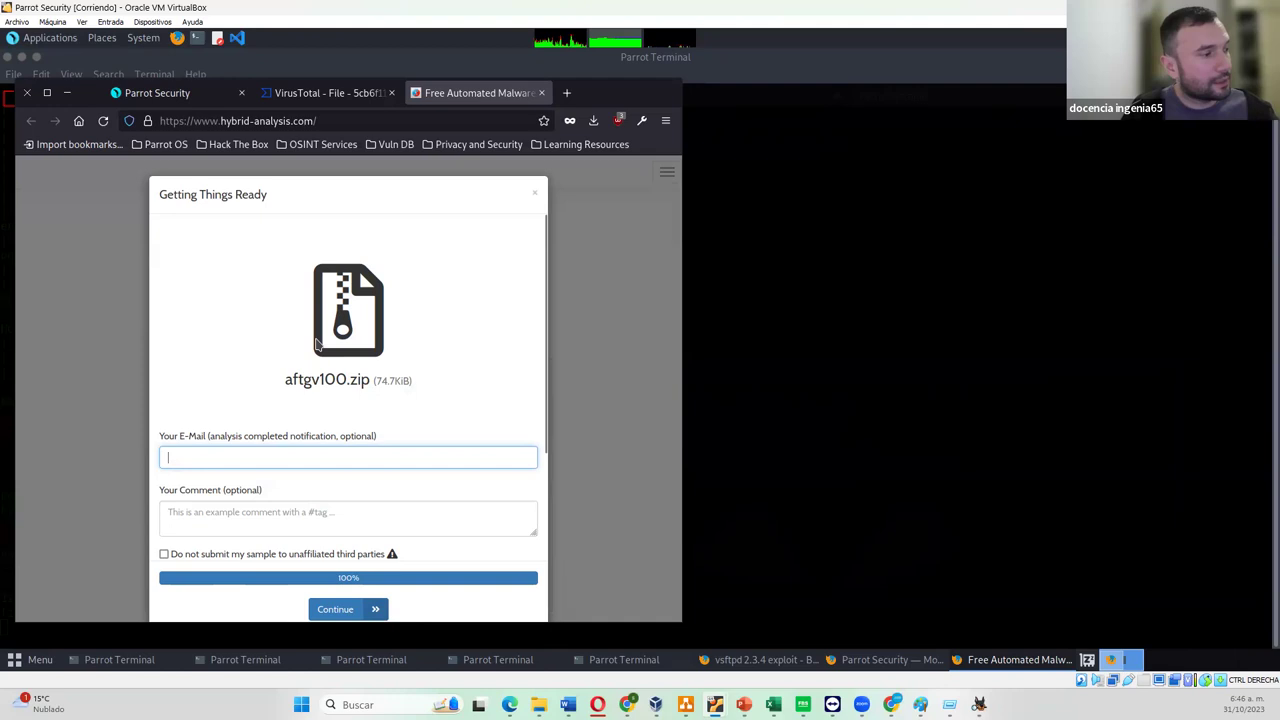
{"action": "scroll", "coordinate": [316, 343], "scroll_direction": "down", "scroll_amount": 3}
{"action": "left_click", "coordinate": [179, 521]}
{"action": "left_click", "coordinate": [165, 462]}
Continue to the analysis environments, choose Windows 7 64 bit and generate the public report for aftgv100.zip
{"action": "left_click", "coordinate": [336, 609]}
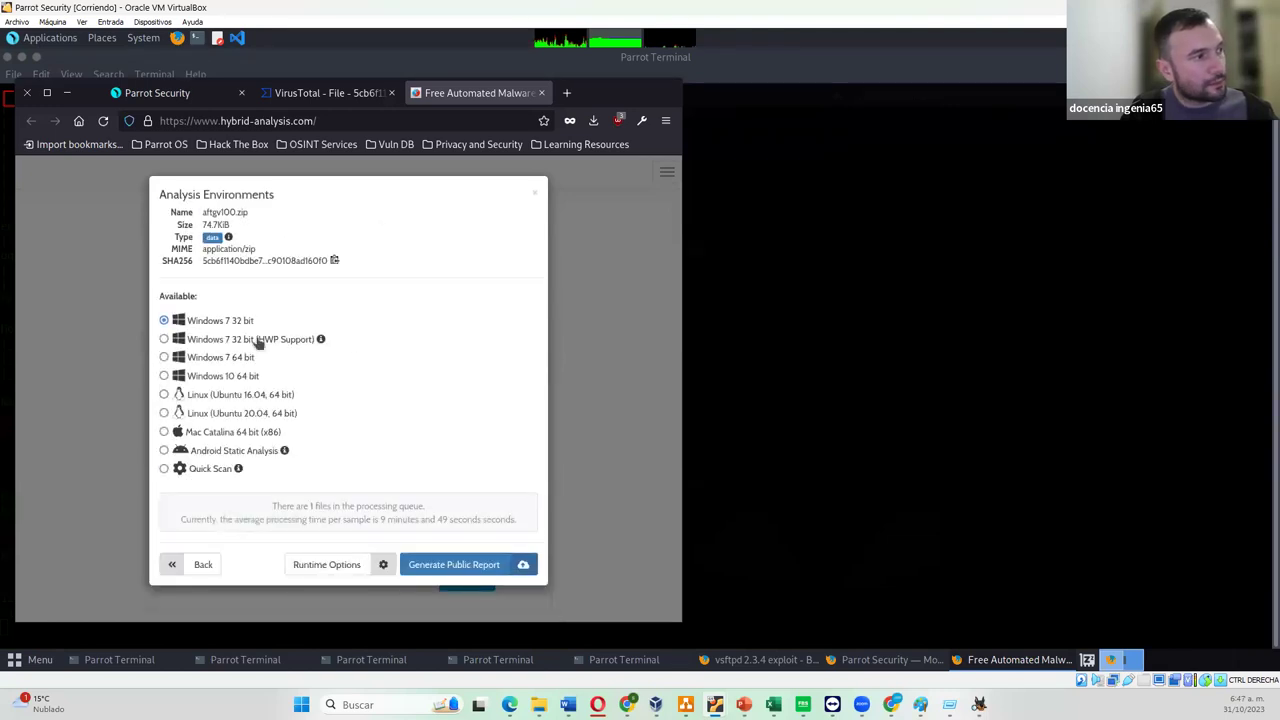
{"action": "left_click", "coordinate": [164, 357]}
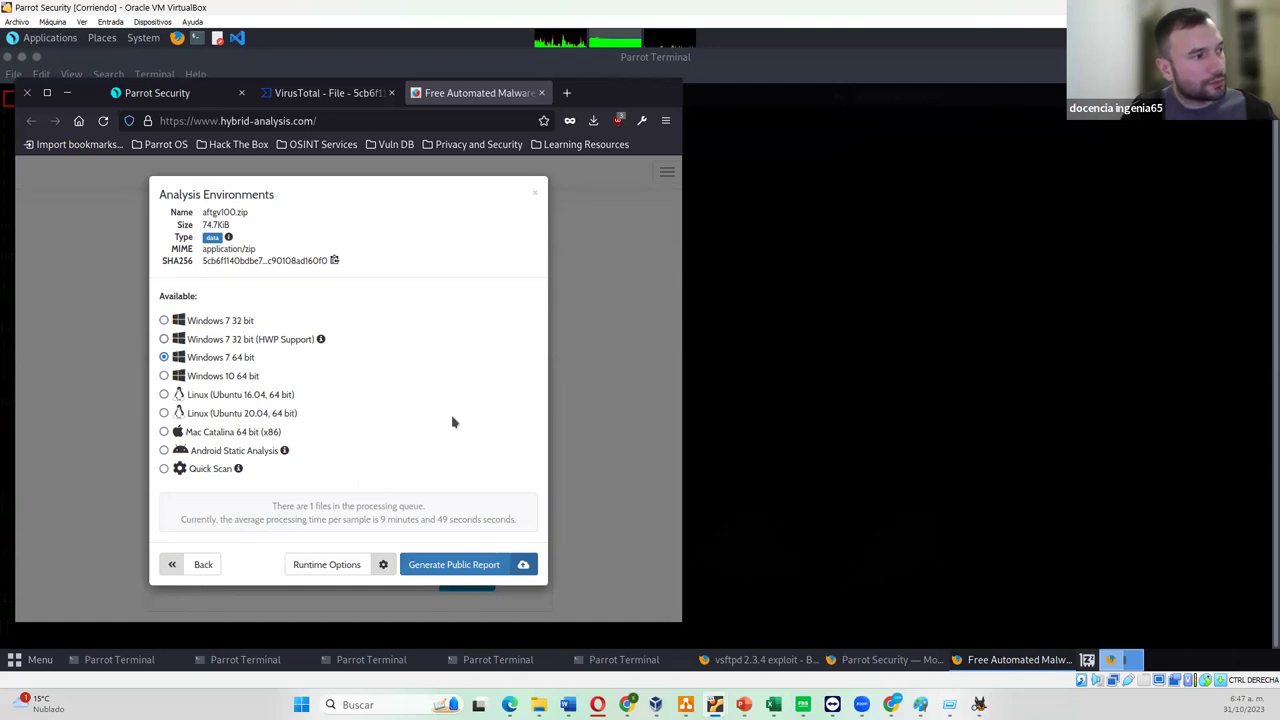
{"action": "left_click", "coordinate": [455, 565]}
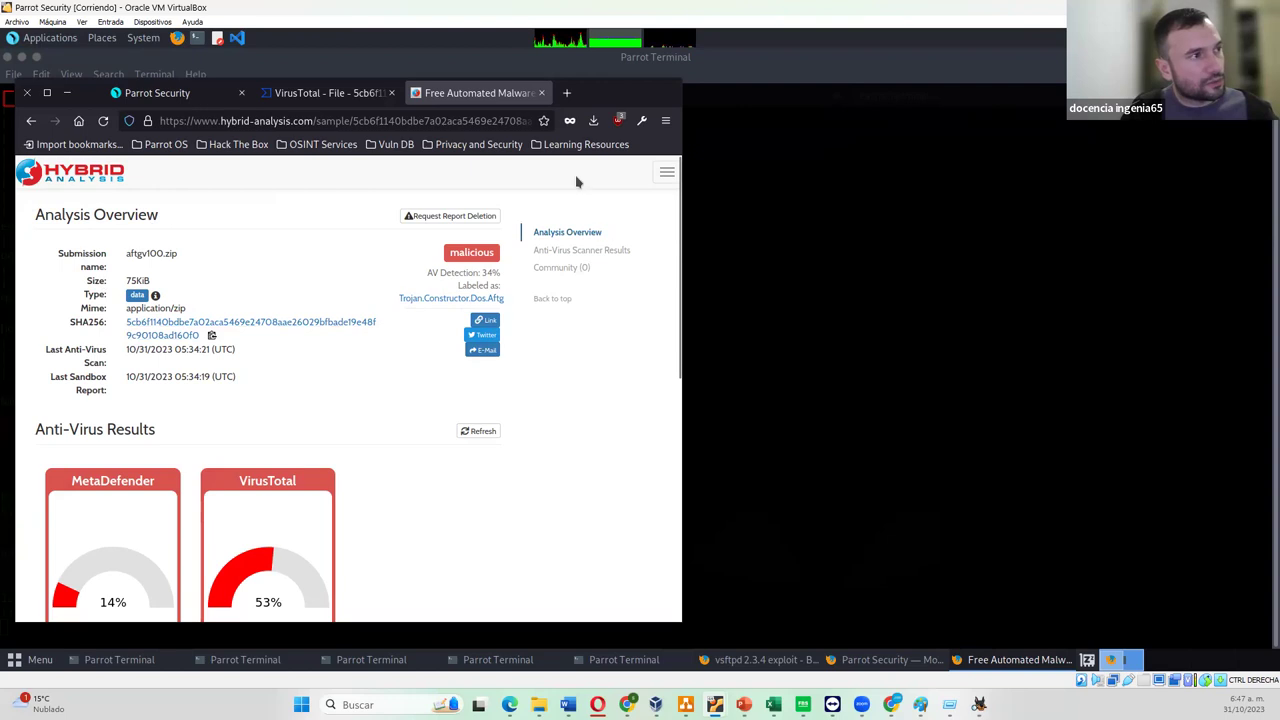
Maximize the browser window and examine the analysis overview, anti-virus results and file collections for aftgv100.zip
{"action": "left_click", "coordinate": [46, 93]}
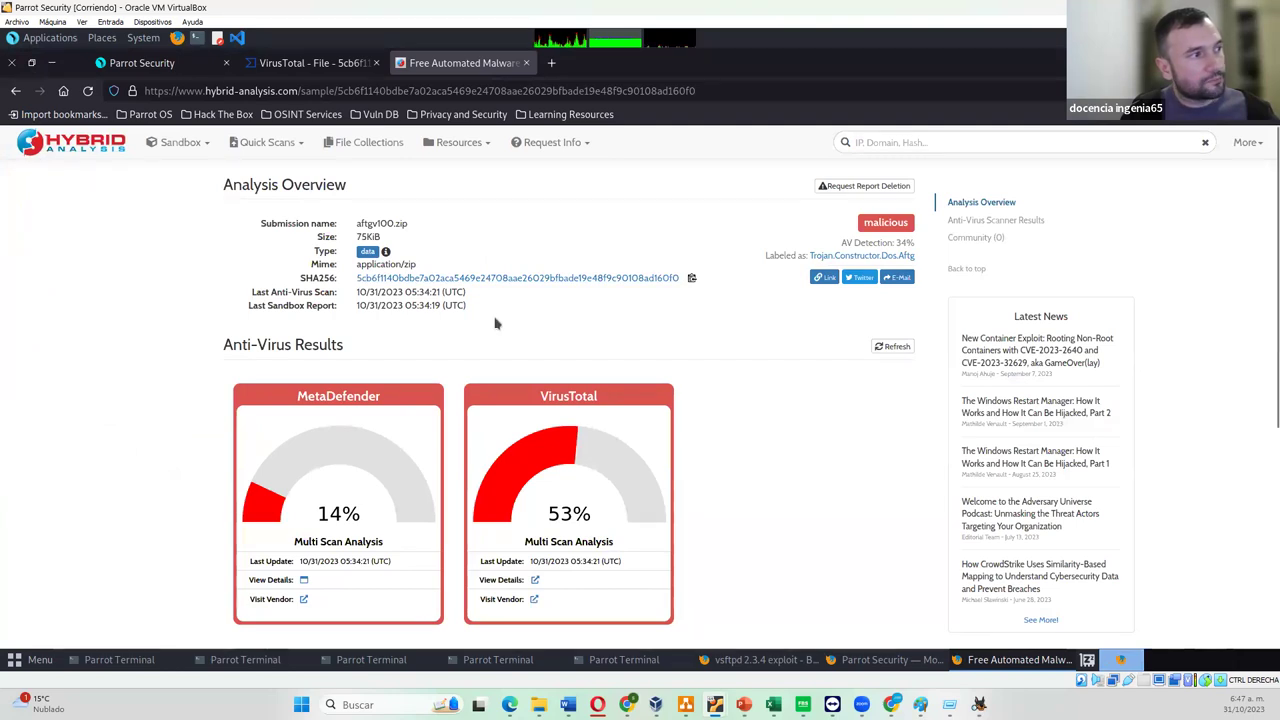
{"action": "scroll", "coordinate": [457, 313], "scroll_direction": "down", "scroll_amount": 2}
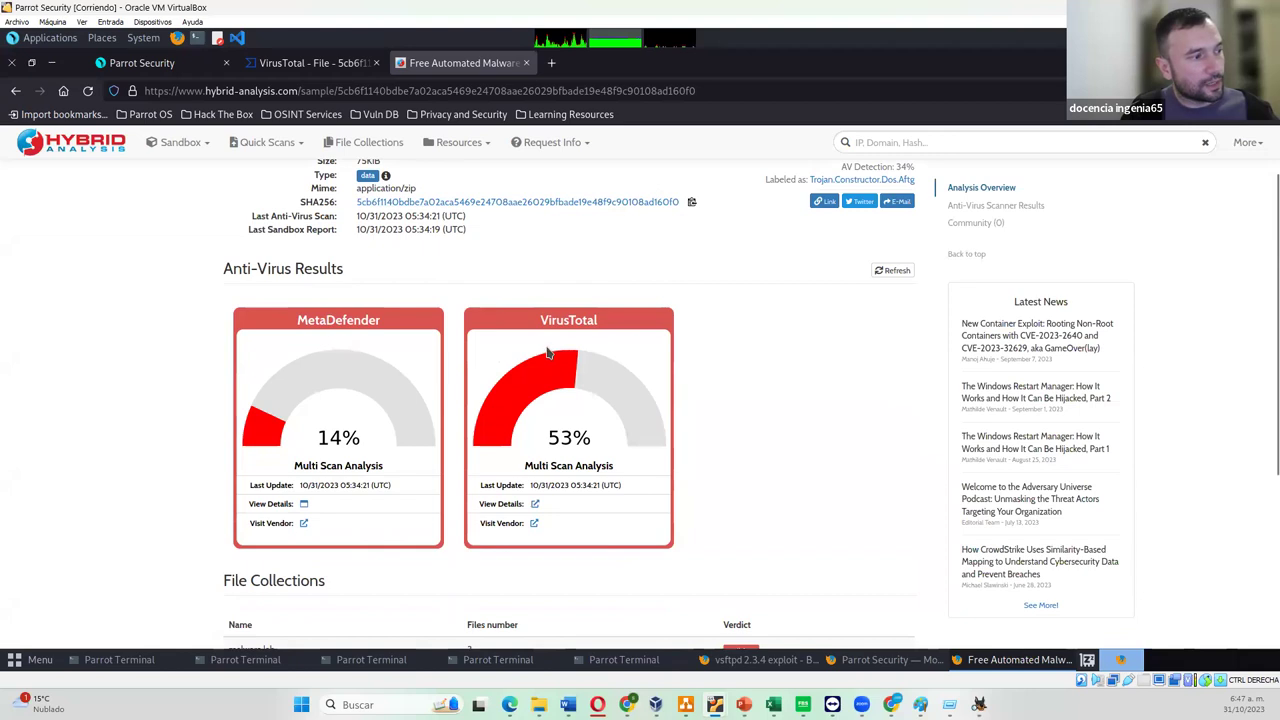
{"action": "scroll", "coordinate": [548, 353], "scroll_direction": "down", "scroll_amount": 3}
{"action": "scroll", "coordinate": [548, 353], "scroll_direction": "up", "scroll_amount": 3}
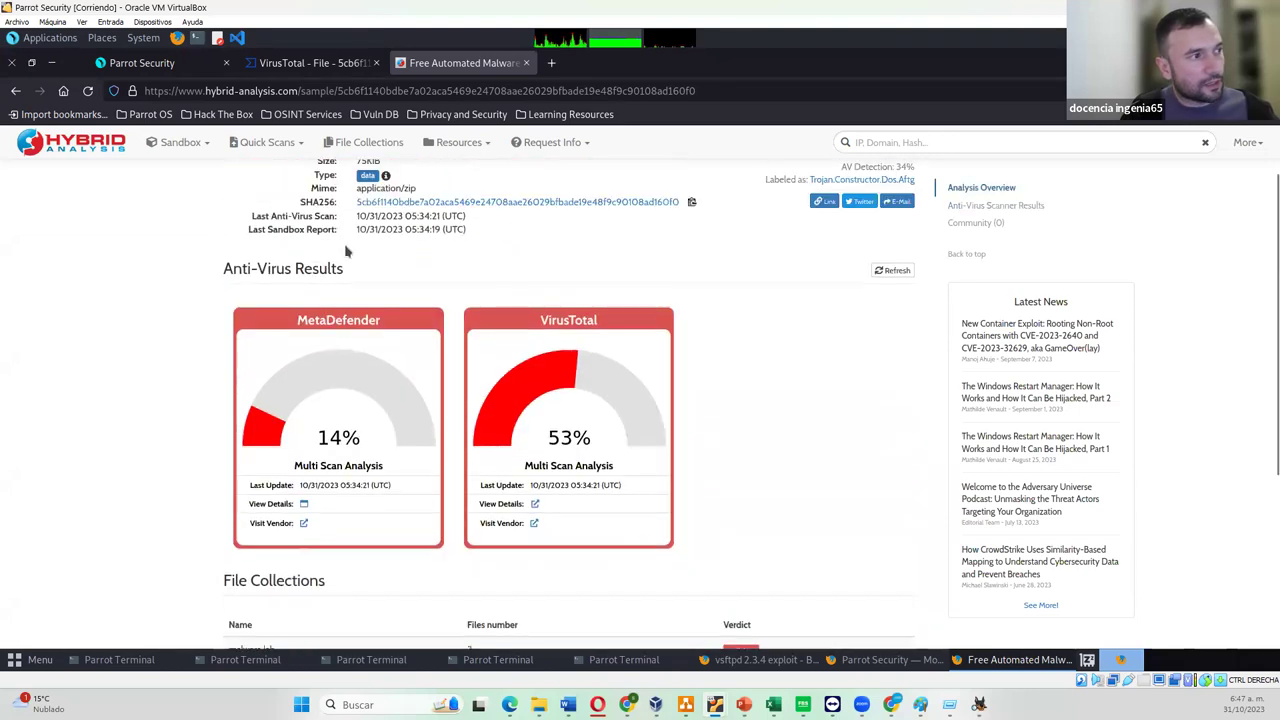
{"action": "scroll", "coordinate": [700, 375], "scroll_direction": "down", "scroll_amount": 2}
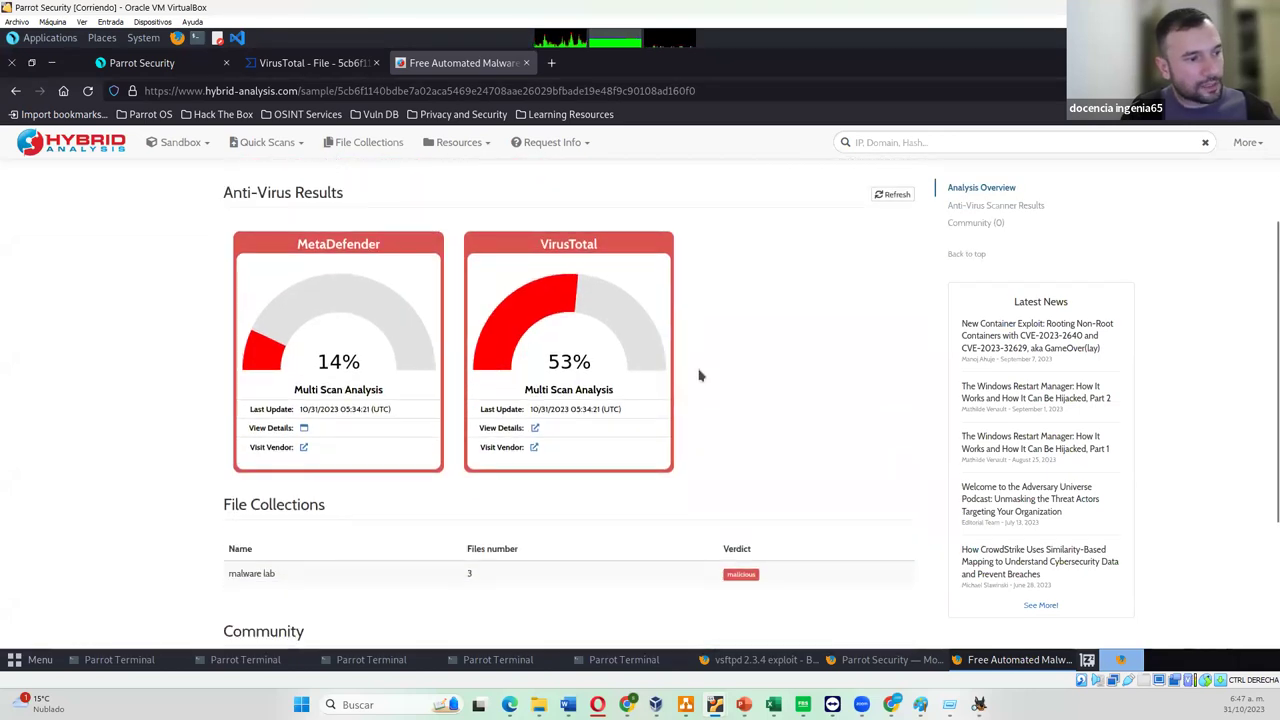
{"action": "scroll", "coordinate": [697, 371], "scroll_direction": "down", "scroll_amount": 3}
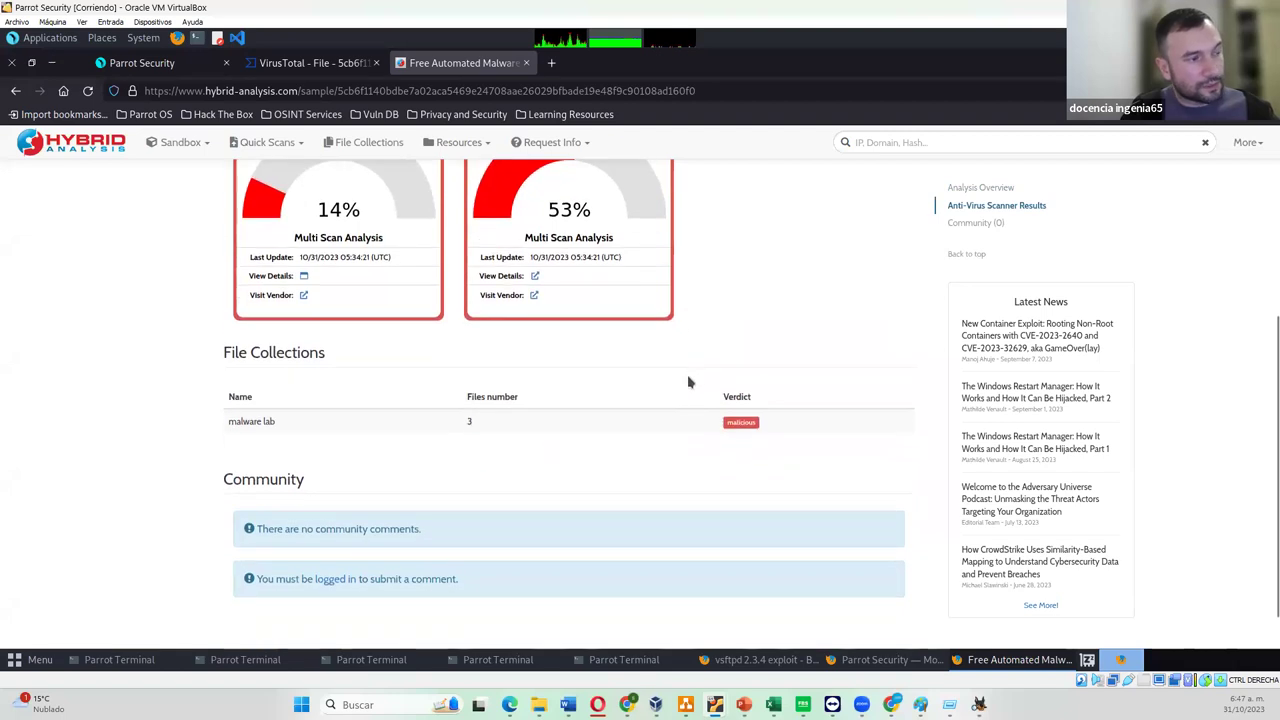
{"action": "scroll", "coordinate": [688, 382], "scroll_direction": "up", "scroll_amount": 6}
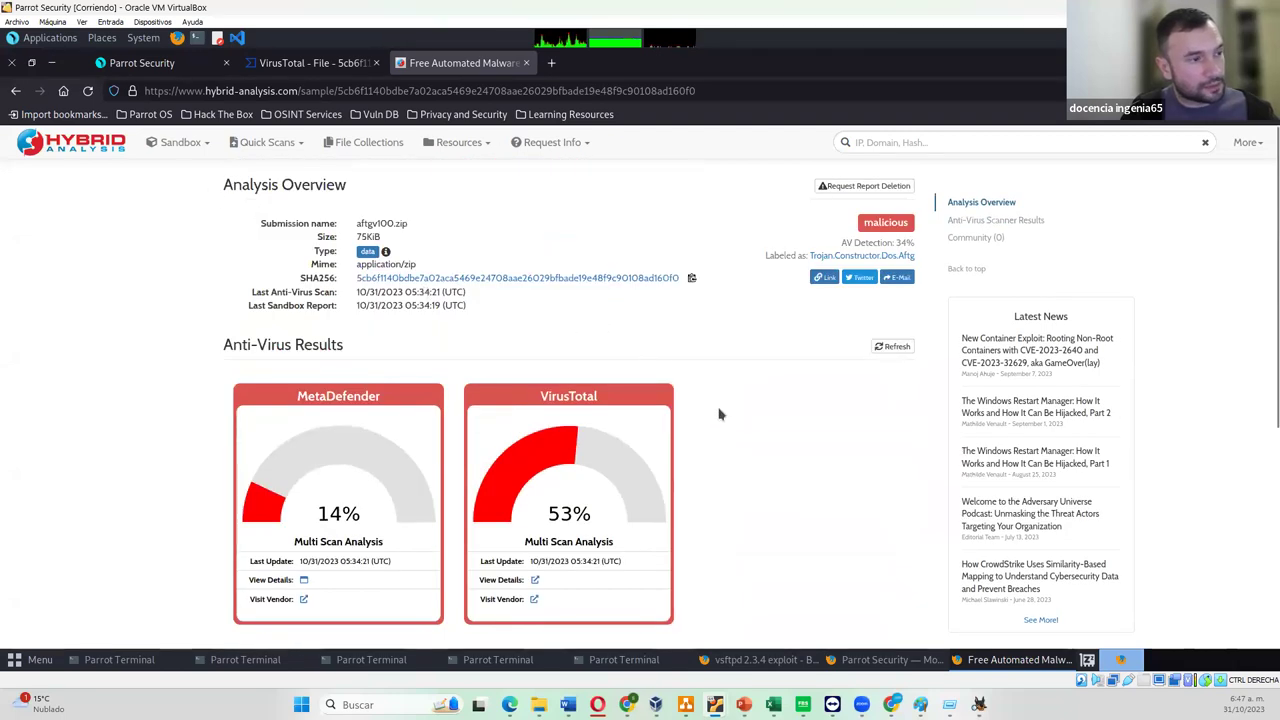
{"action": "scroll", "coordinate": [720, 415], "scroll_direction": "down", "scroll_amount": 6}
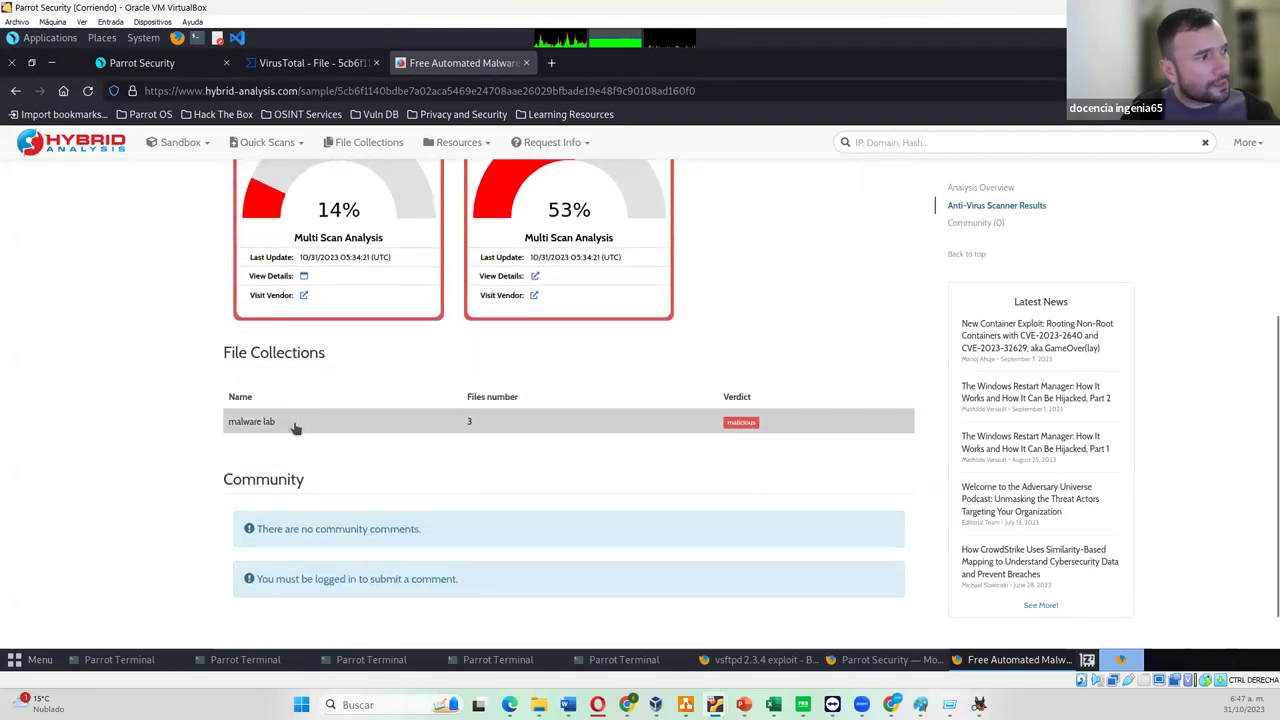
Open the malware lab file collection and review its anti-virus results and file list
{"action": "left_click", "coordinate": [295, 427]}
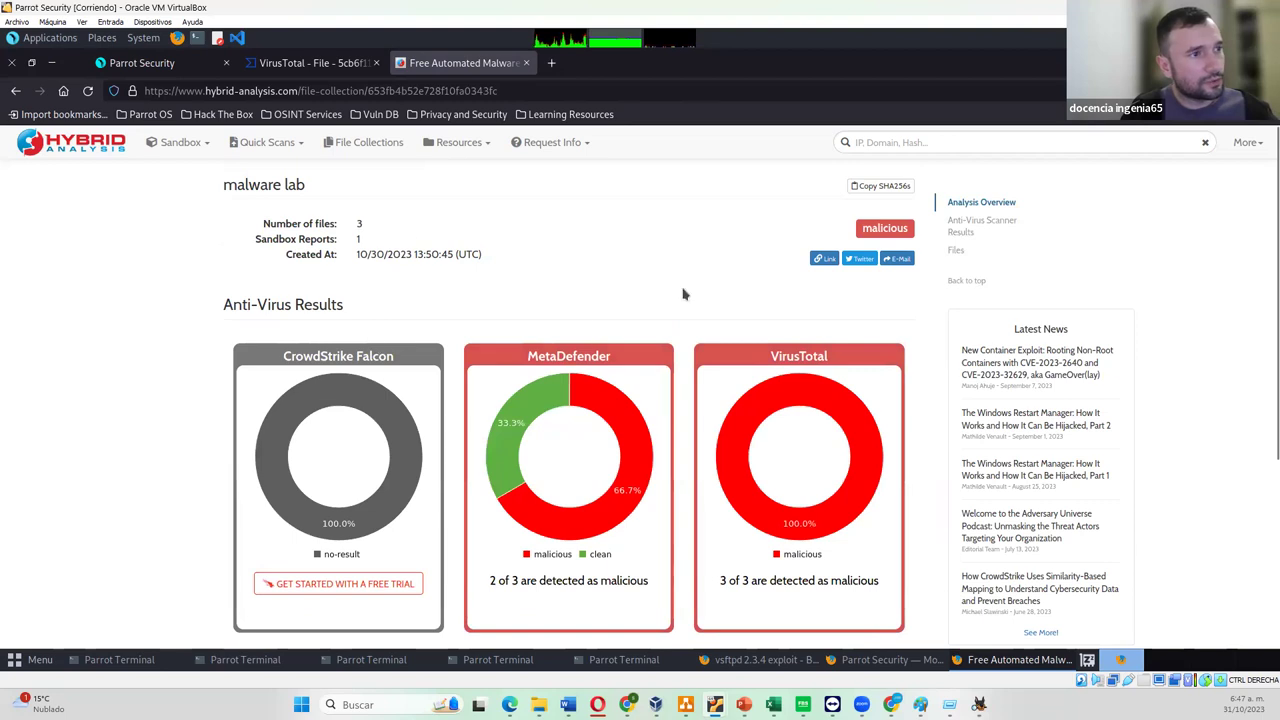
{"action": "scroll", "coordinate": [680, 292], "scroll_direction": "down", "scroll_amount": 3}
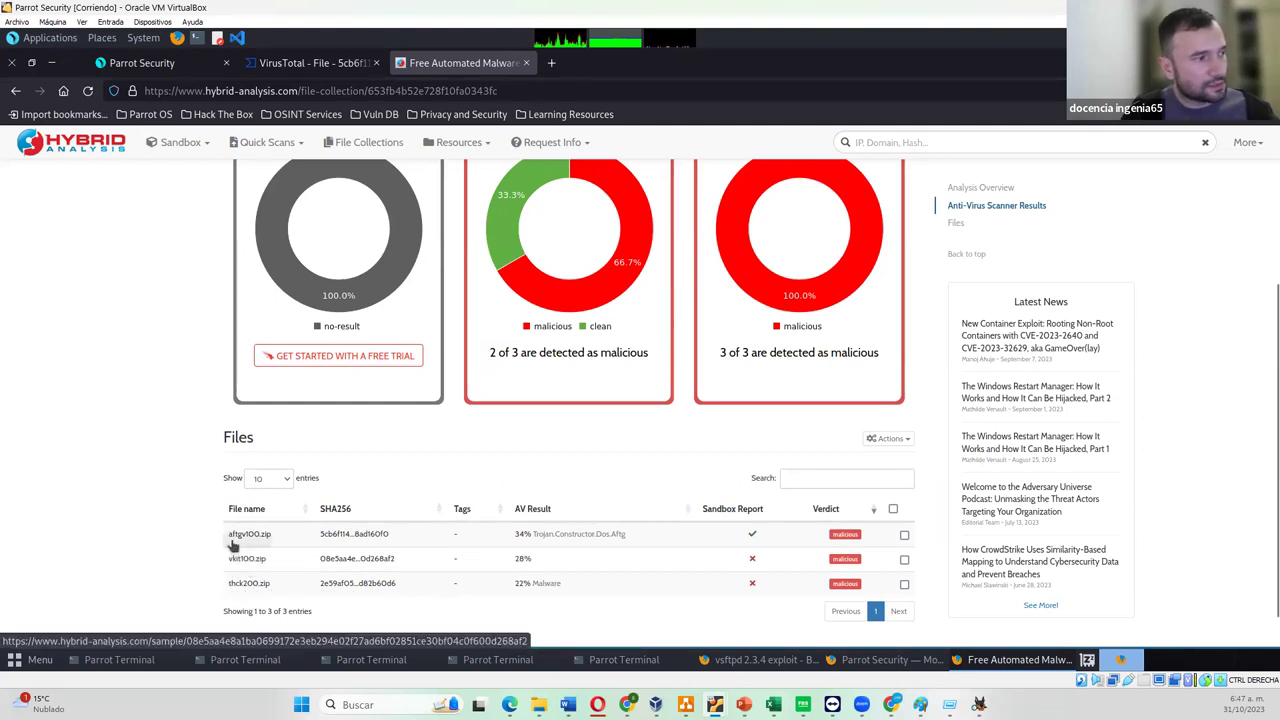
{"action": "scroll", "coordinate": [835, 575], "scroll_direction": "down", "scroll_amount": 1}
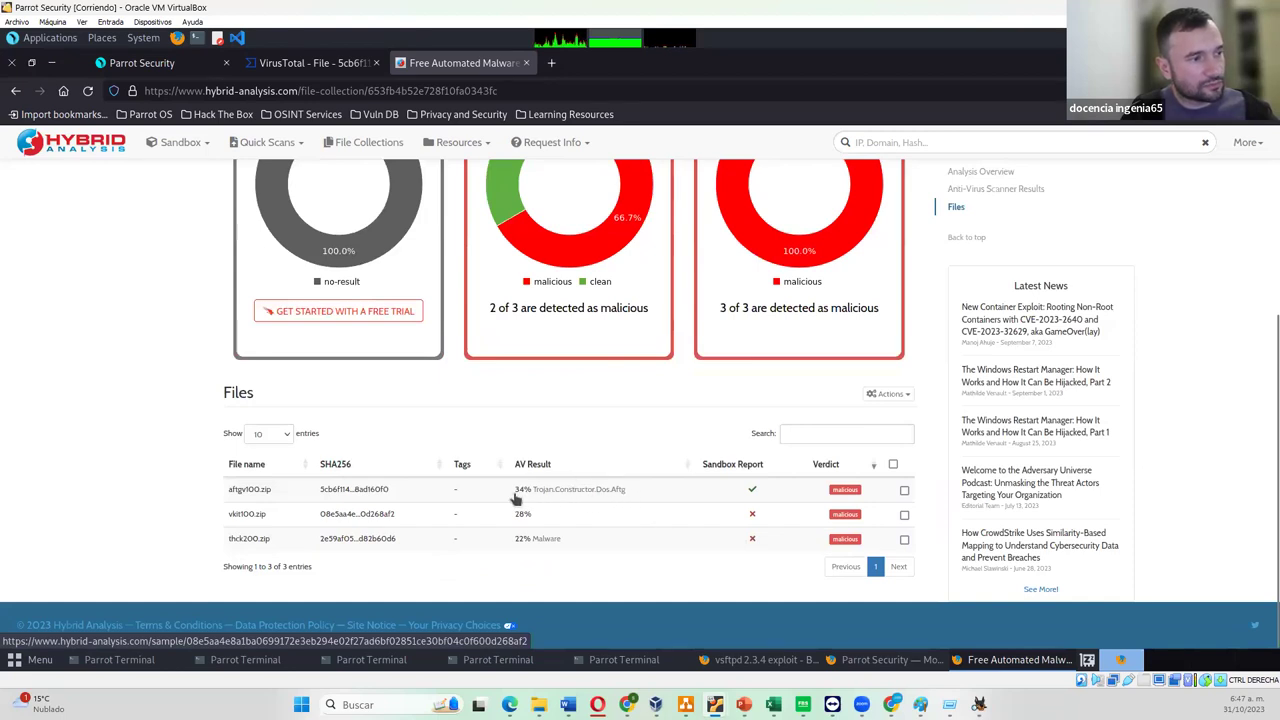
Open the vkit100.zip report from the collection and examine its anti-virus results and Falcon Sandbox section
{"action": "left_click", "coordinate": [601, 508]}
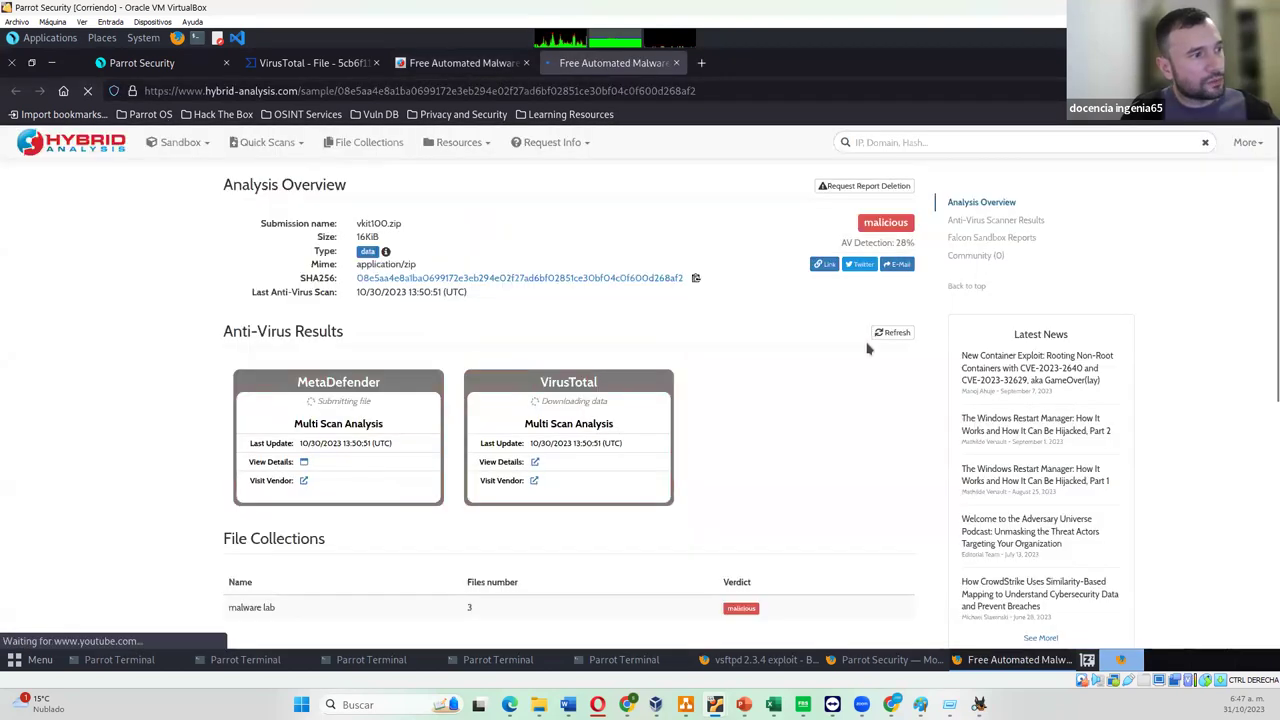
{"action": "scroll", "coordinate": [722, 380], "scroll_direction": "down", "scroll_amount": 5}
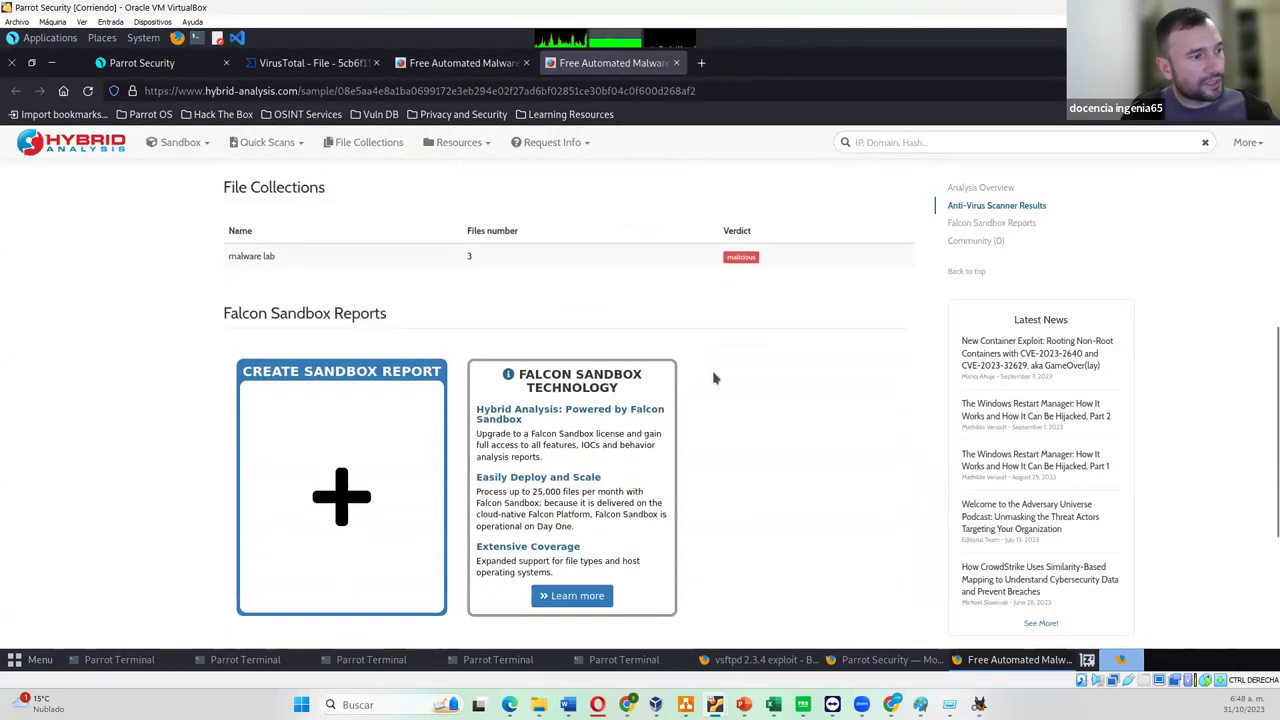
{"action": "scroll", "coordinate": [715, 376], "scroll_direction": "up", "scroll_amount": 4}
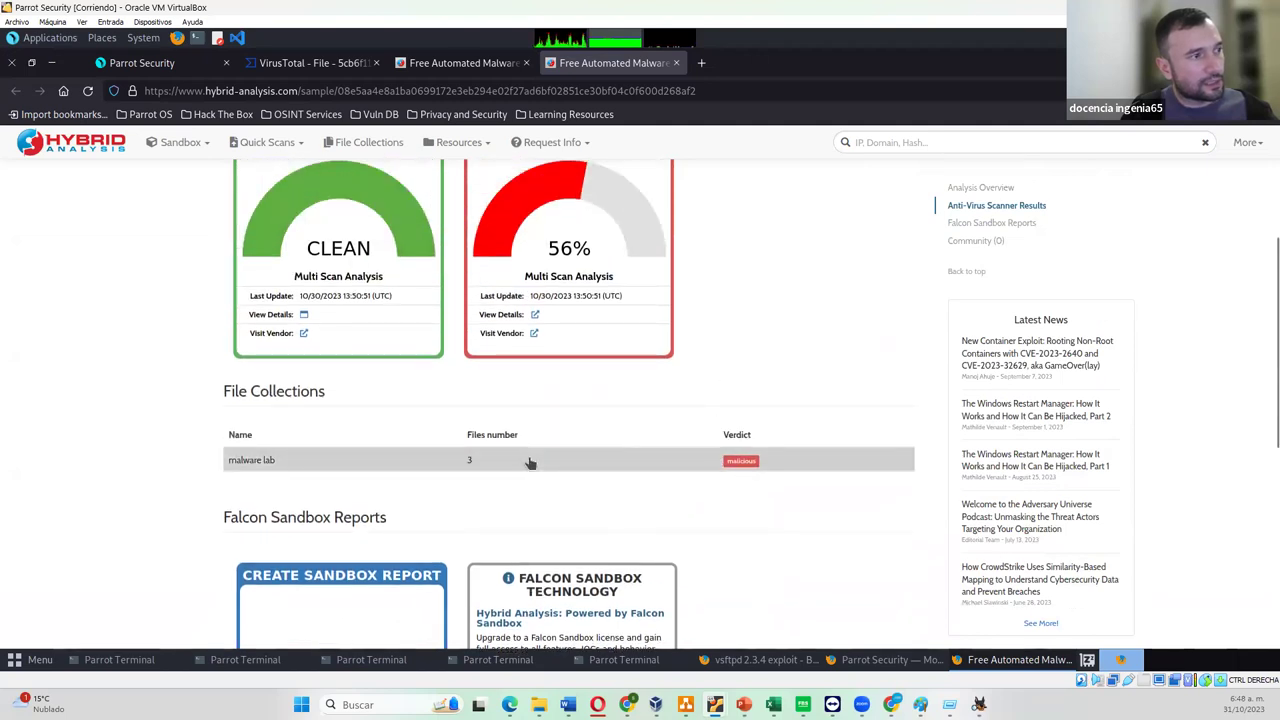
{"action": "scroll", "coordinate": [583, 447], "scroll_direction": "up", "scroll_amount": 3}
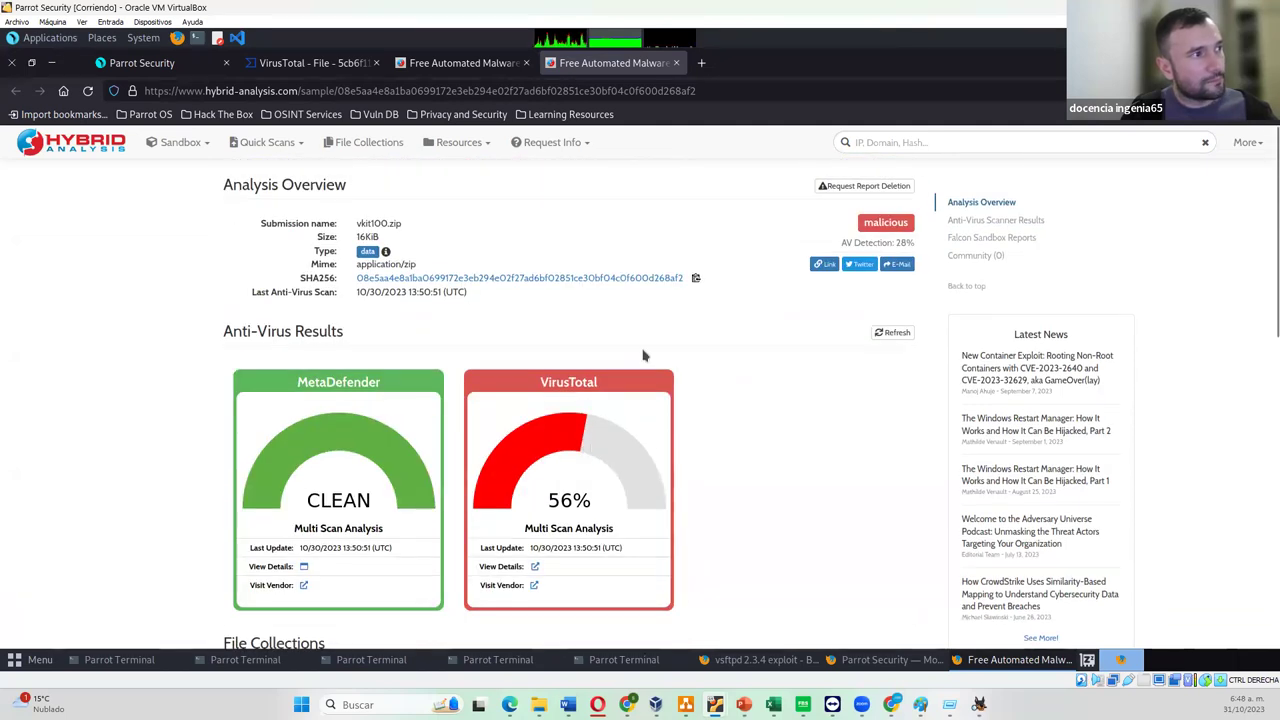
Try to follow the SHA256 link of vkit100.zip, and return to the overview of the malware lab collection
{"action": "left_click", "coordinate": [563, 279]}
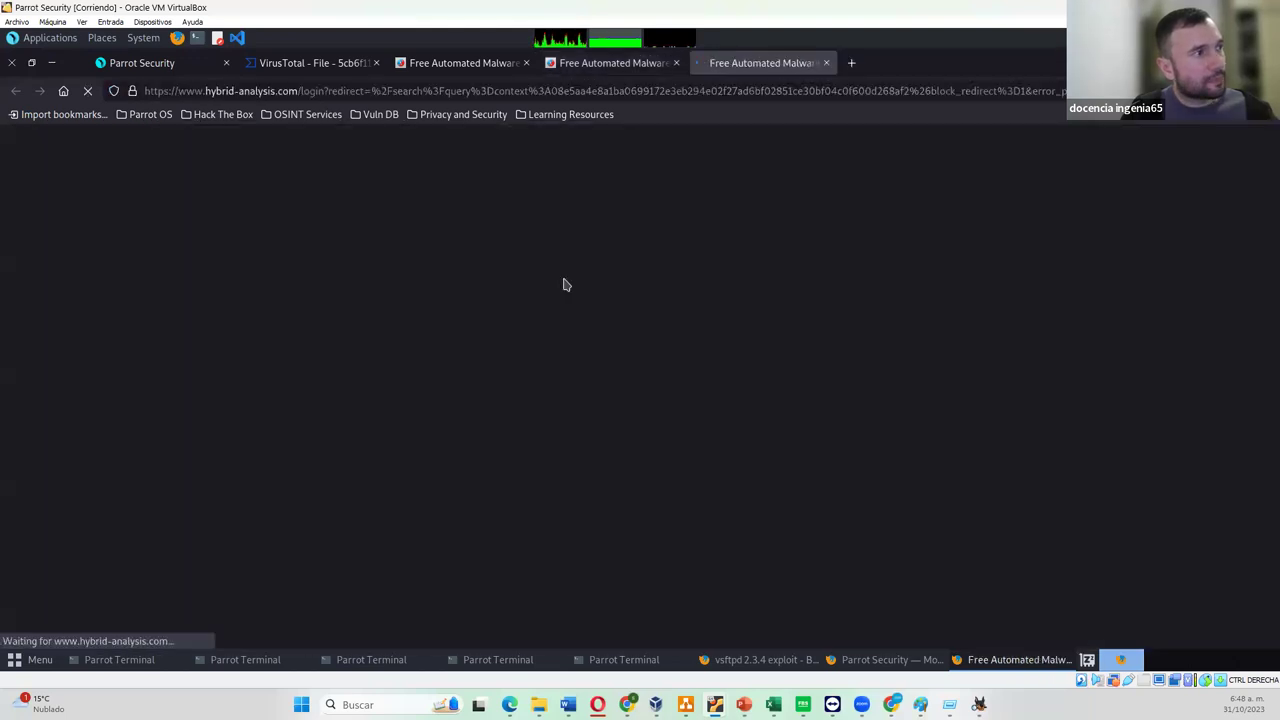
{"action": "left_click", "coordinate": [410, 69]}
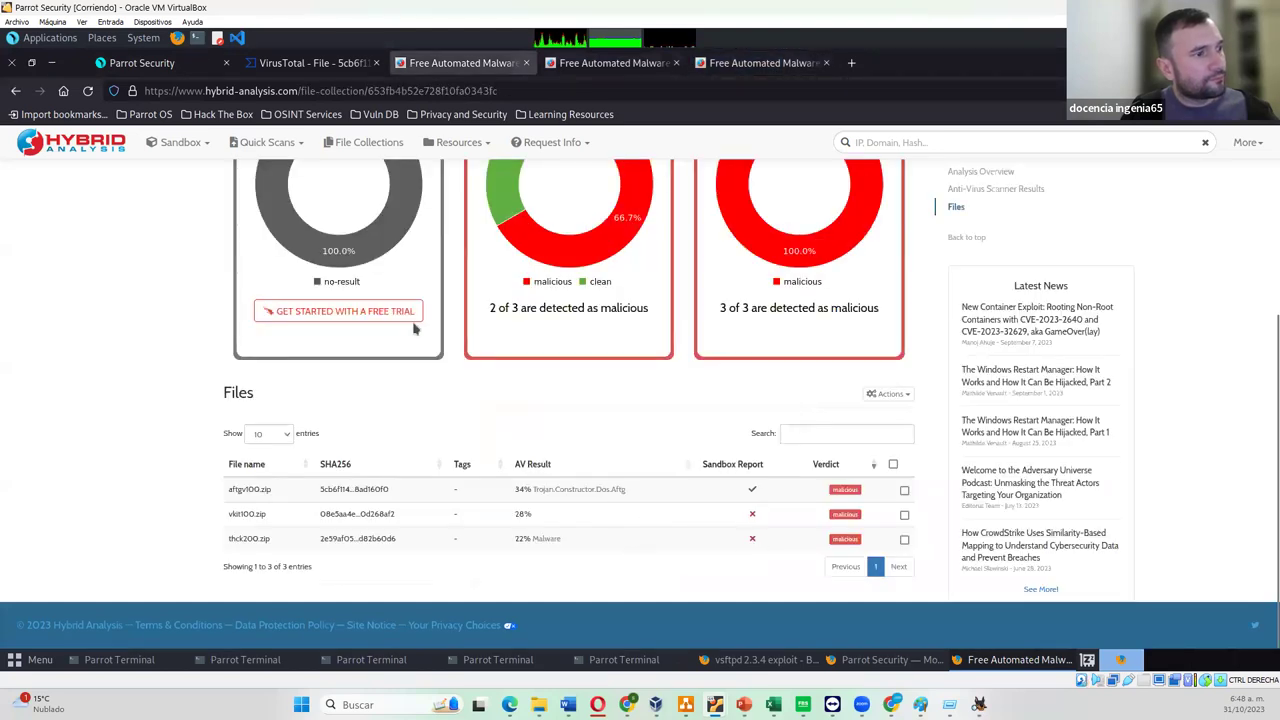
{"action": "scroll", "coordinate": [553, 290], "scroll_direction": "up", "scroll_amount": 3}
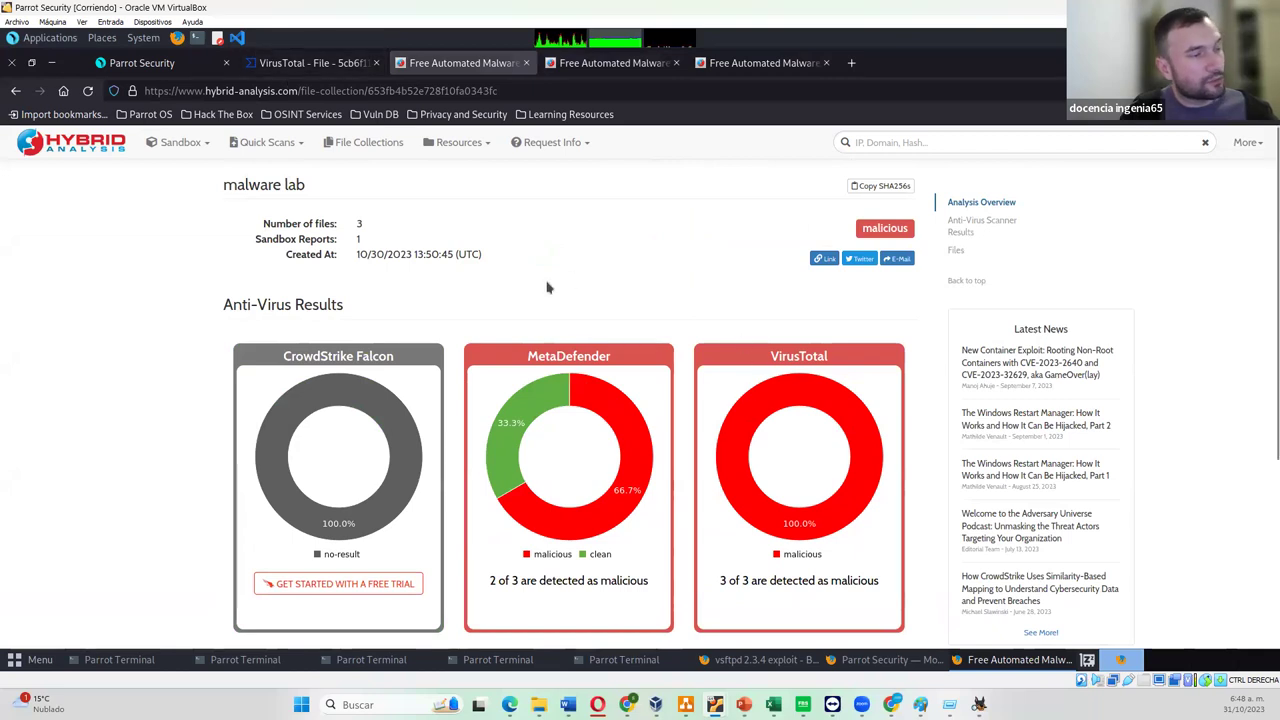
Review the malware lab collection's file list and the CrowdStrike Falcon, MetaDefender and VirusTotal anti-virus results again
{"action": "scroll", "coordinate": [575, 400], "scroll_direction": "down", "scroll_amount": 3}
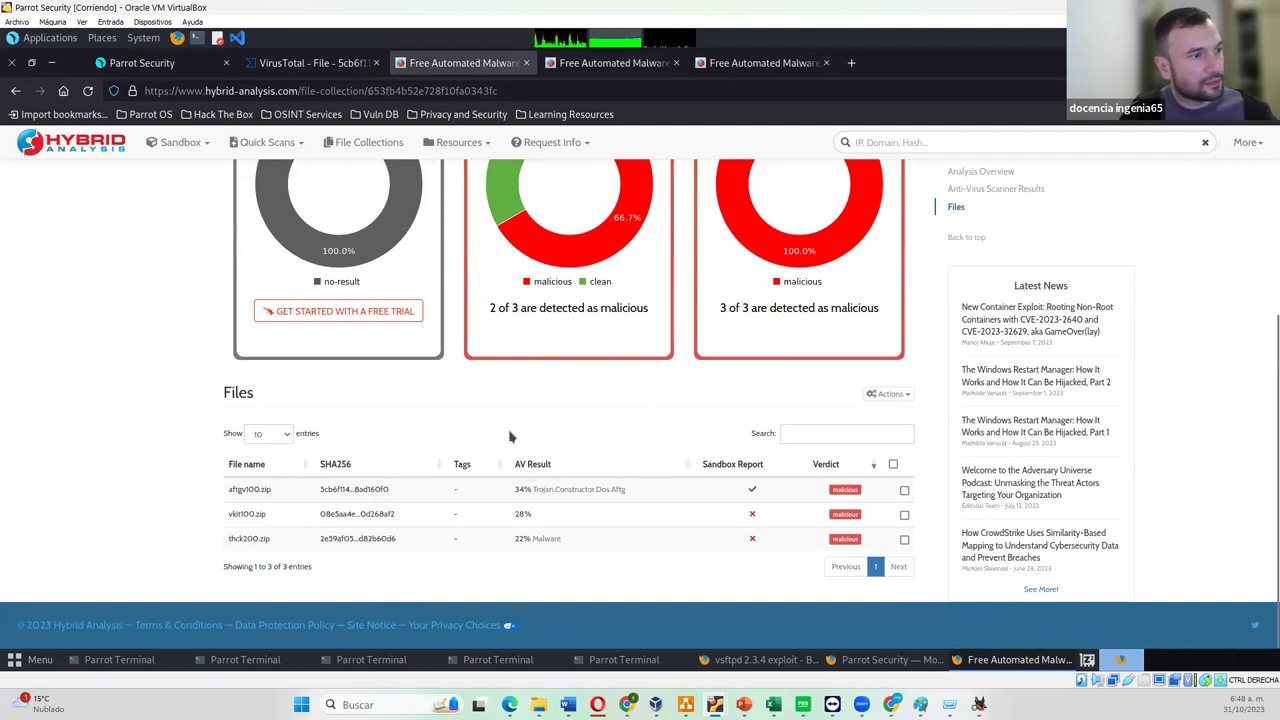
{"action": "scroll", "coordinate": [675, 455], "scroll_direction": "up", "scroll_amount": 1}
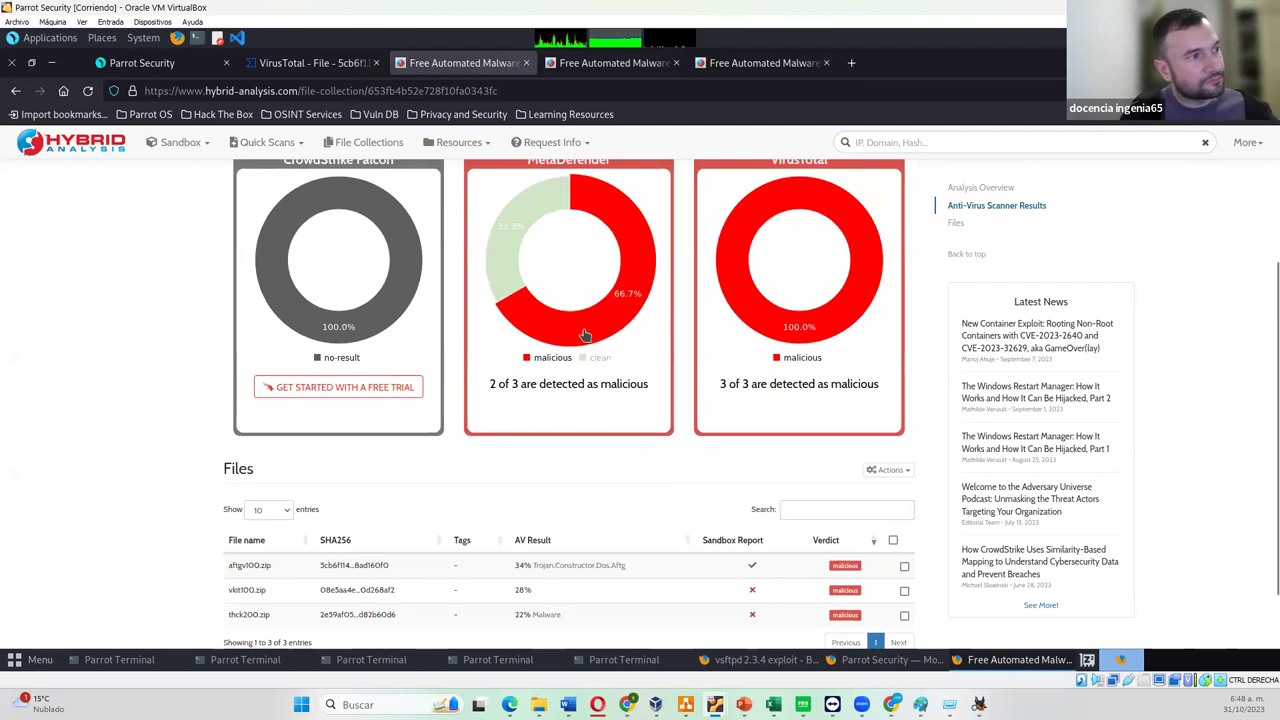
{"action": "scroll", "coordinate": [640, 351], "scroll_direction": "up", "scroll_amount": 2}
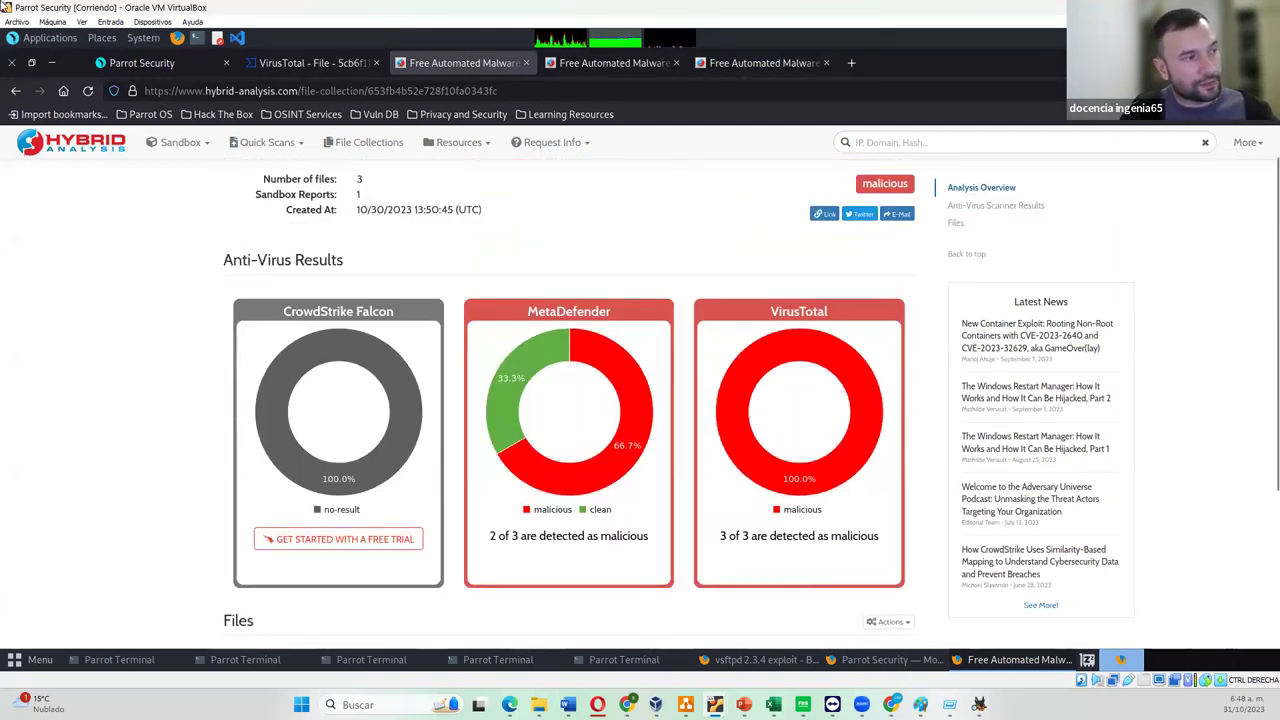
{"action": "scroll", "coordinate": [646, 325], "scroll_direction": "up", "scroll_amount": 1}
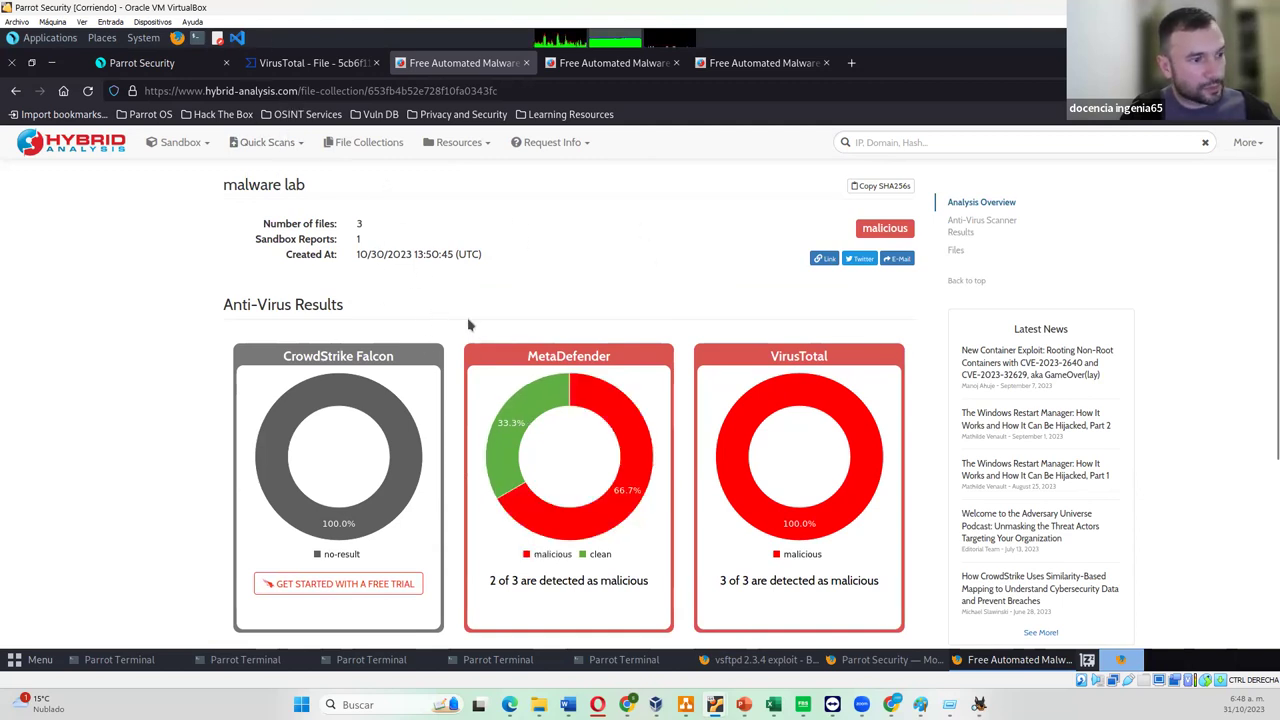
Switch to the PowerPoint presentation and check the Paladin Linux task on the Ejercicio slide
{"action": "mouse_move", "coordinate": [624, 659]}
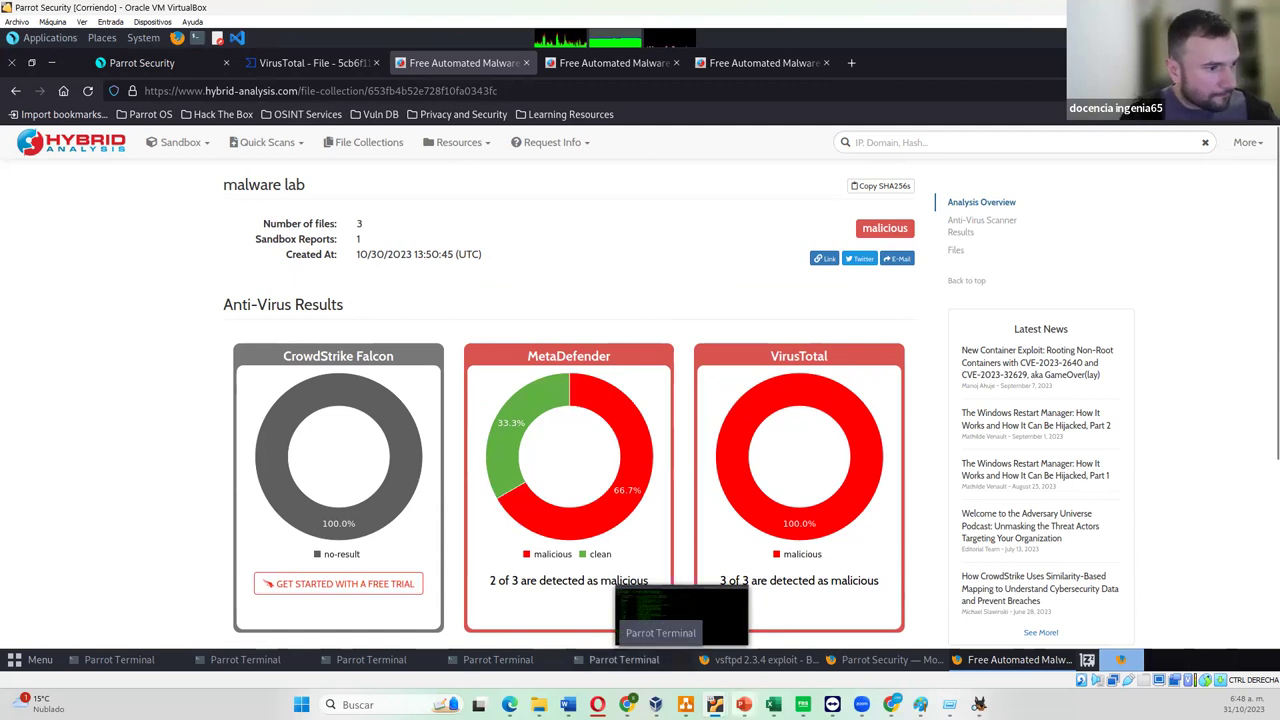
{"action": "mouse_move", "coordinate": [743, 704]}
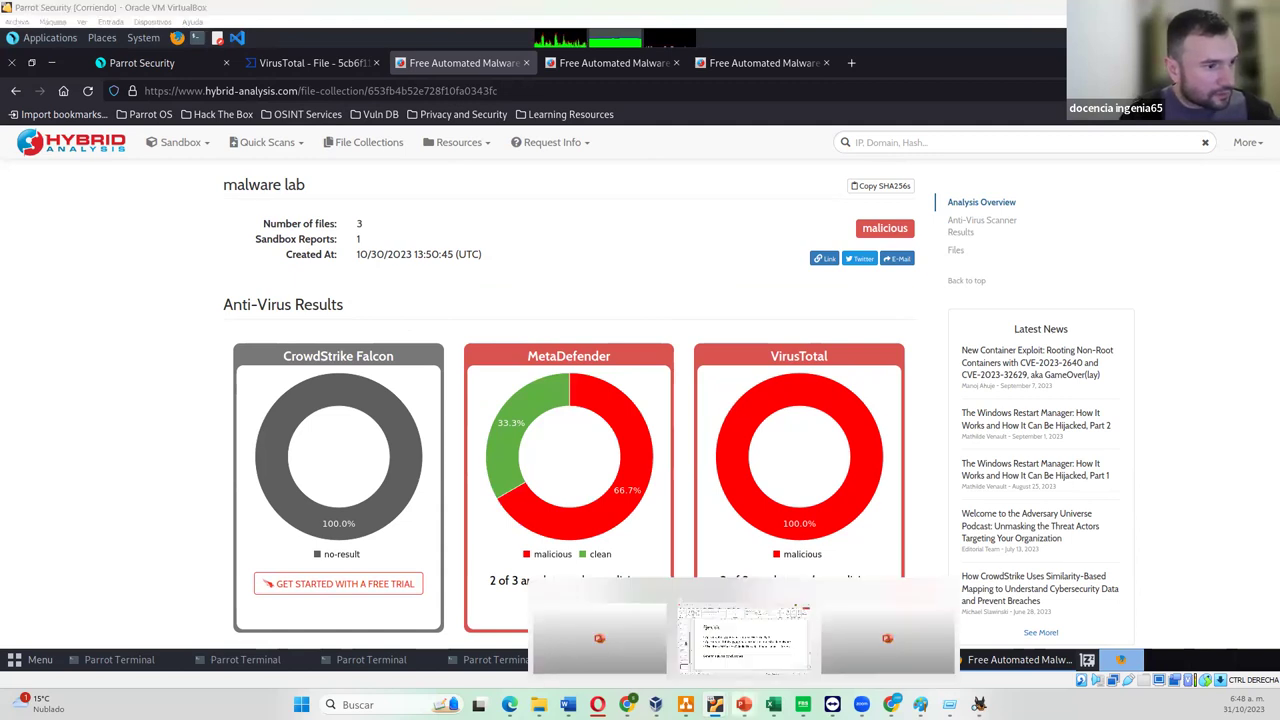
{"action": "left_click", "coordinate": [748, 658]}
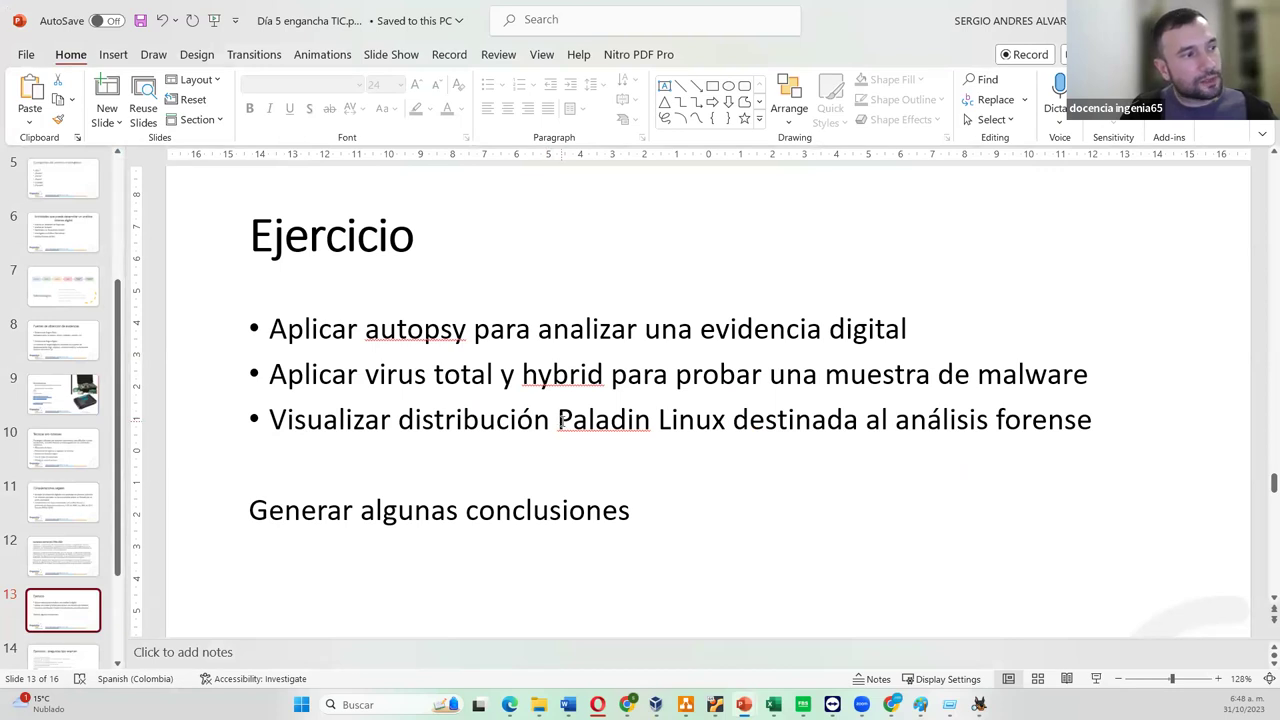
{"action": "double_click", "coordinate": [600, 420]}
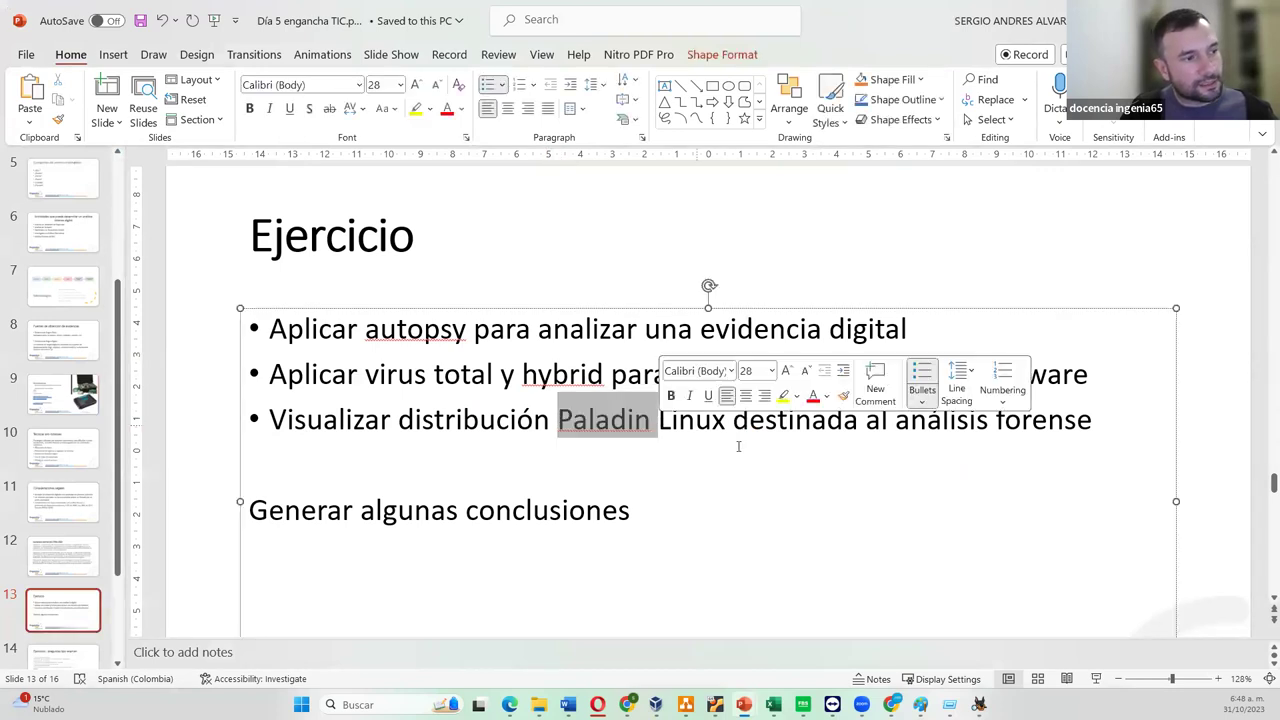
{"action": "left_click", "coordinate": [698, 420]}
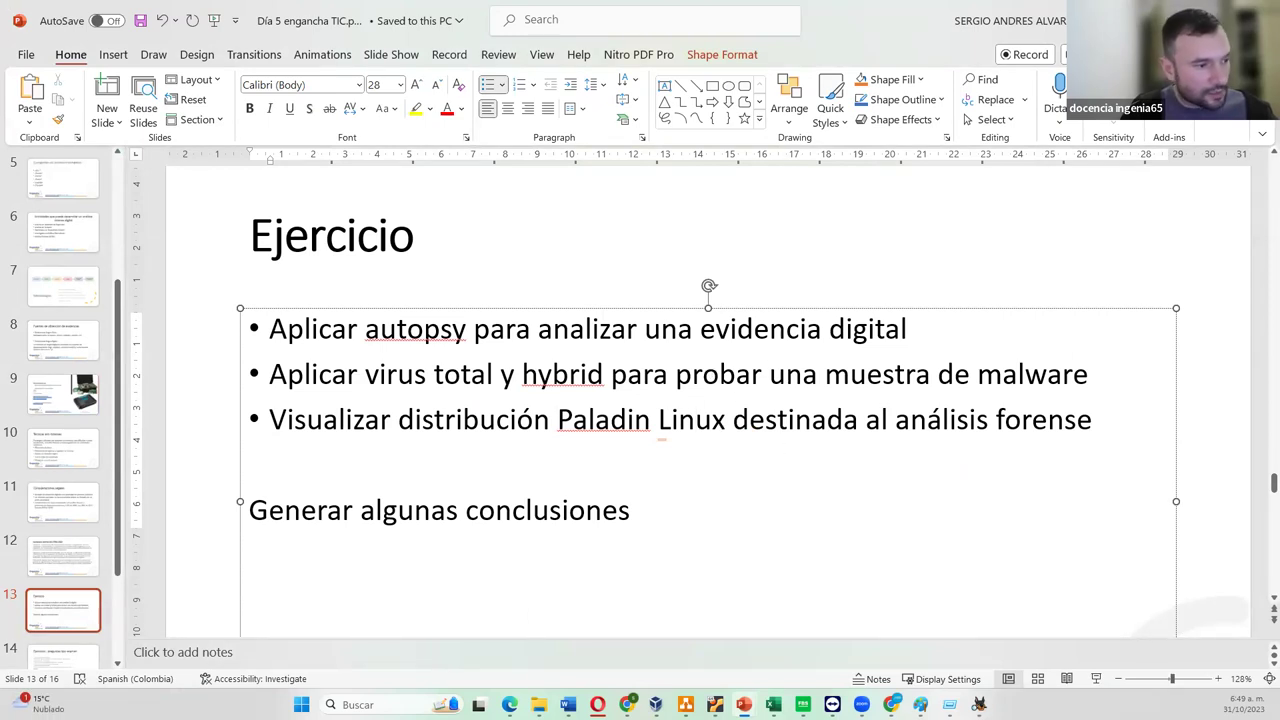
Switch from PowerPoint to the running VirtualBox virtual machines
{"action": "left_click", "coordinate": [714, 704]}
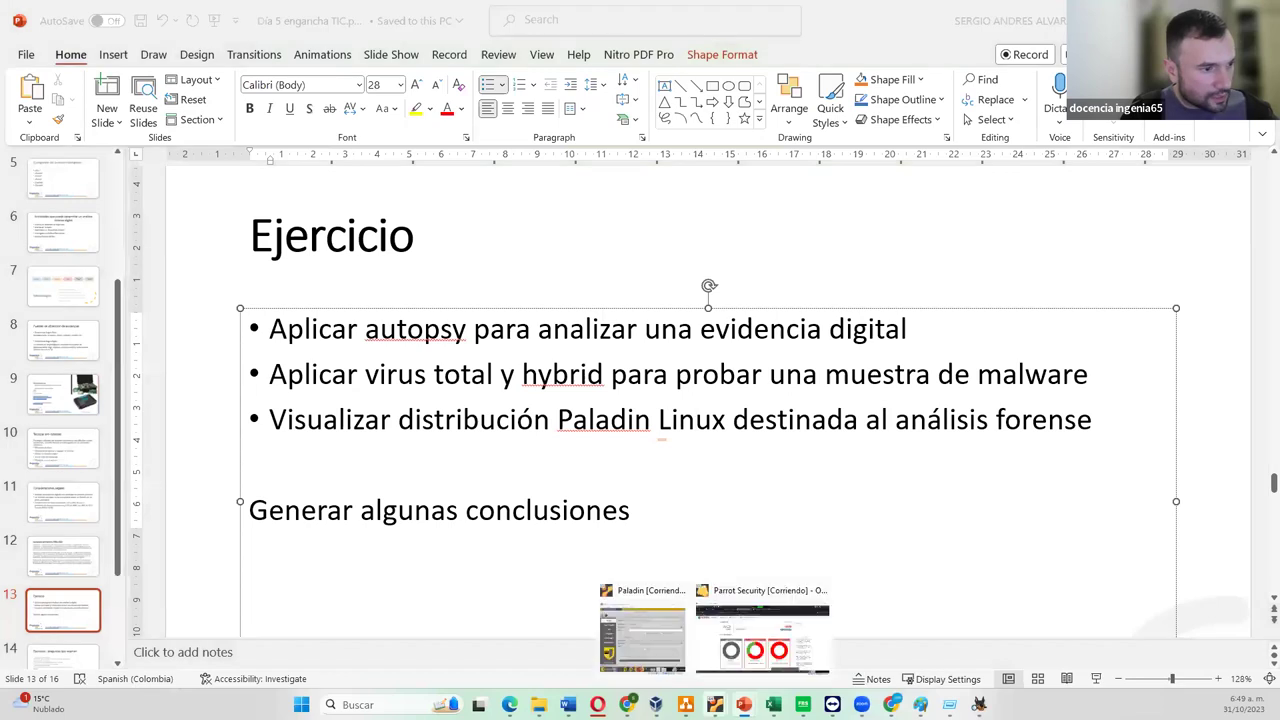